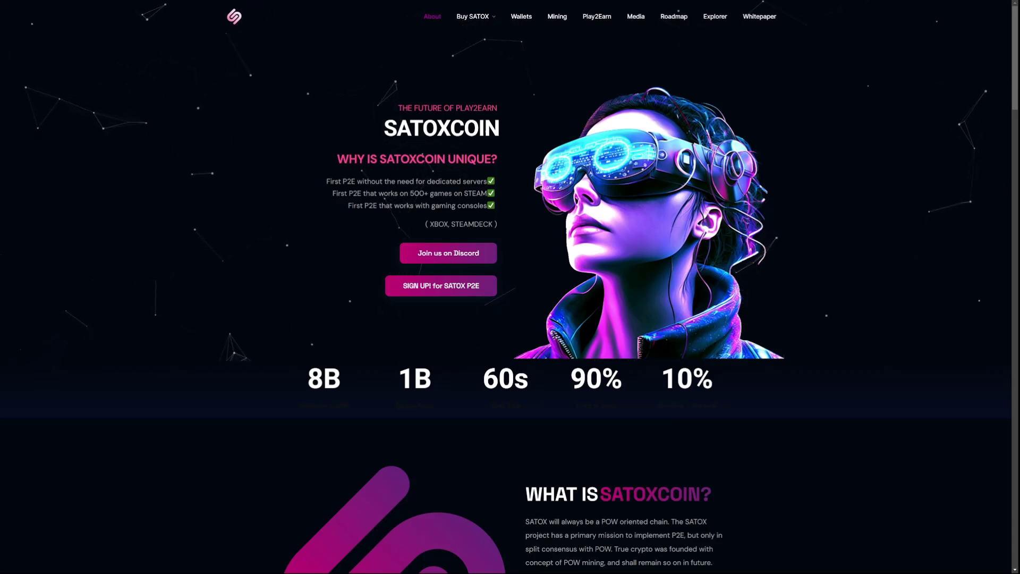
Exit Chrome full-screen on the SATOVERSE.IO page so the tab strip and address bar show
{"action": "key", "text": "F11"}
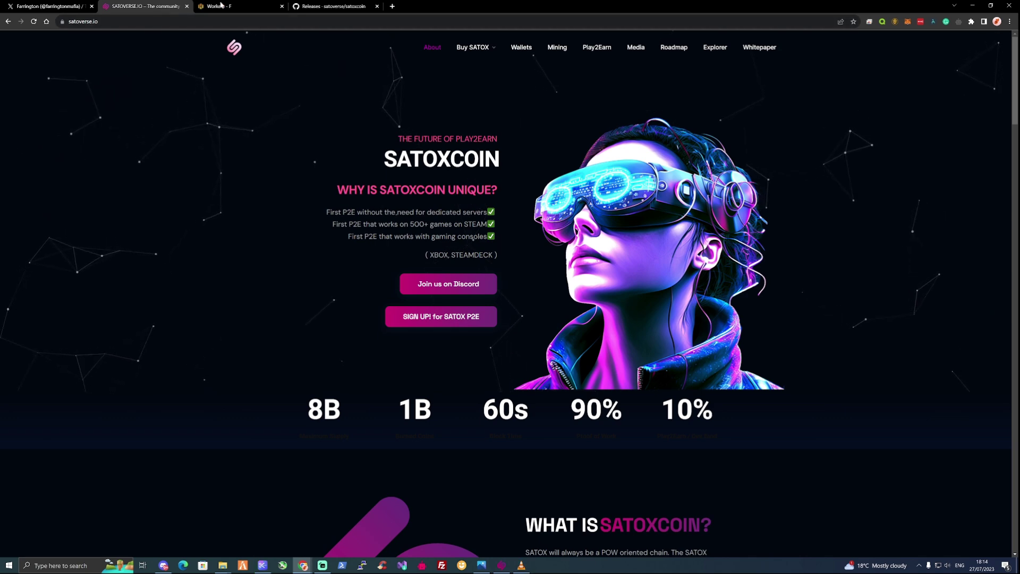
Switch to the satoverse/satoxcoin GitHub releases tab, then bring the Satoxcoin Core Wallet to the front
{"action": "left_click", "coordinate": [330, 5]}
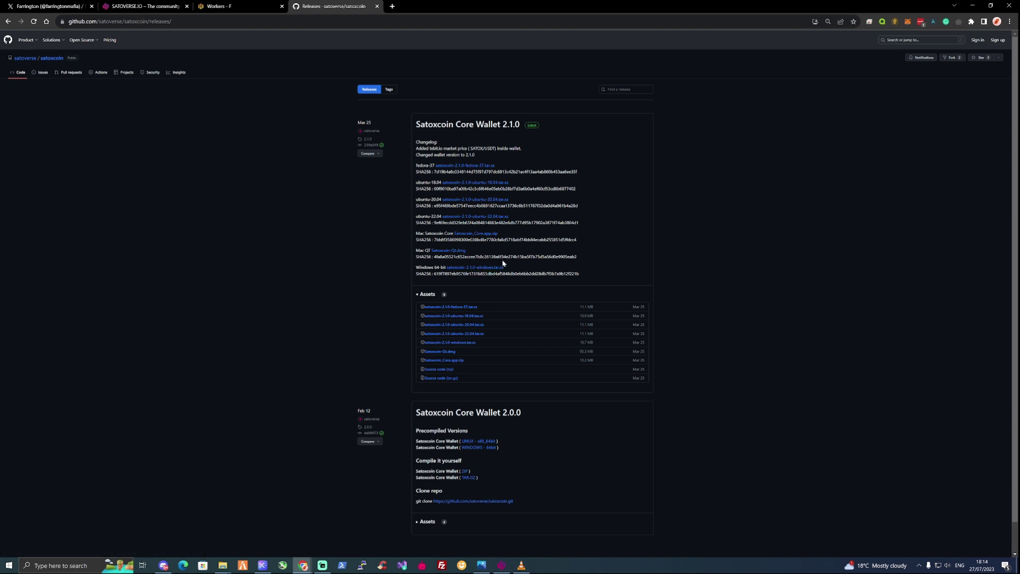
{"action": "left_click", "coordinate": [503, 567]}
Show the receiving address of the wallet's 'mining' payment request, then return to the browser
{"action": "left_click_drag", "start_coordinate": [678, 46], "coordinate": [635, 79]}
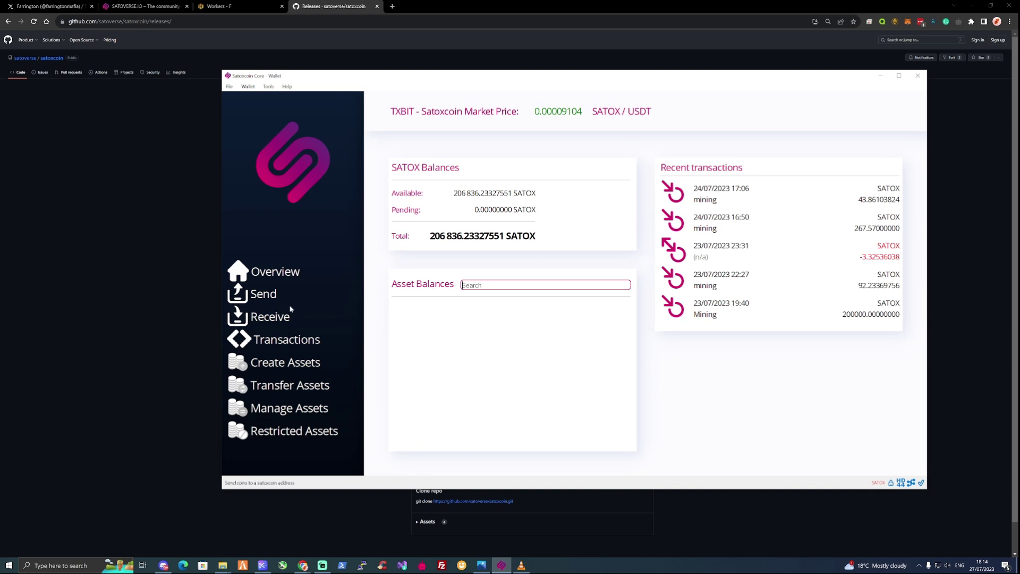
{"action": "left_click", "coordinate": [268, 318]}
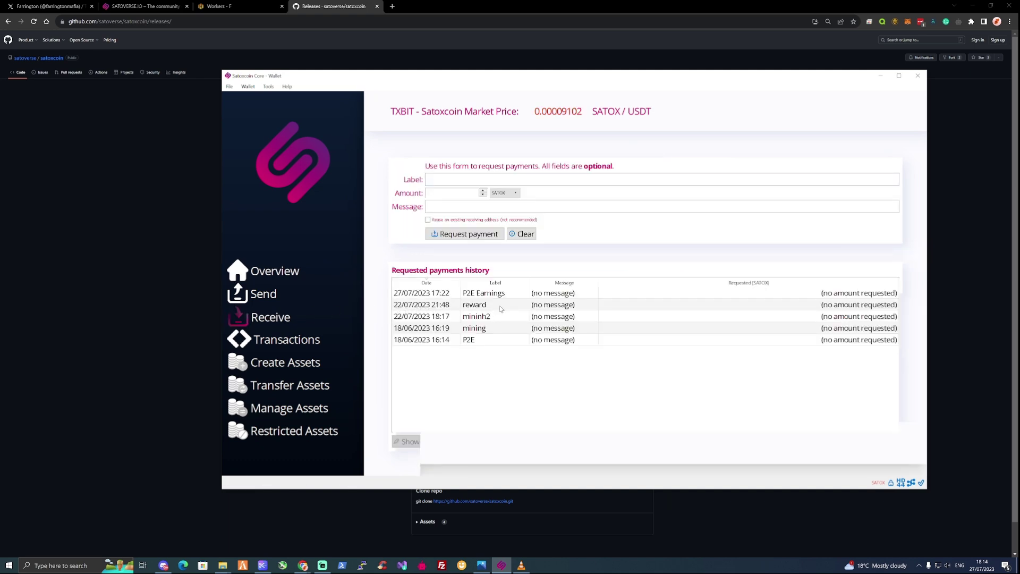
{"action": "double_click", "coordinate": [484, 328]}
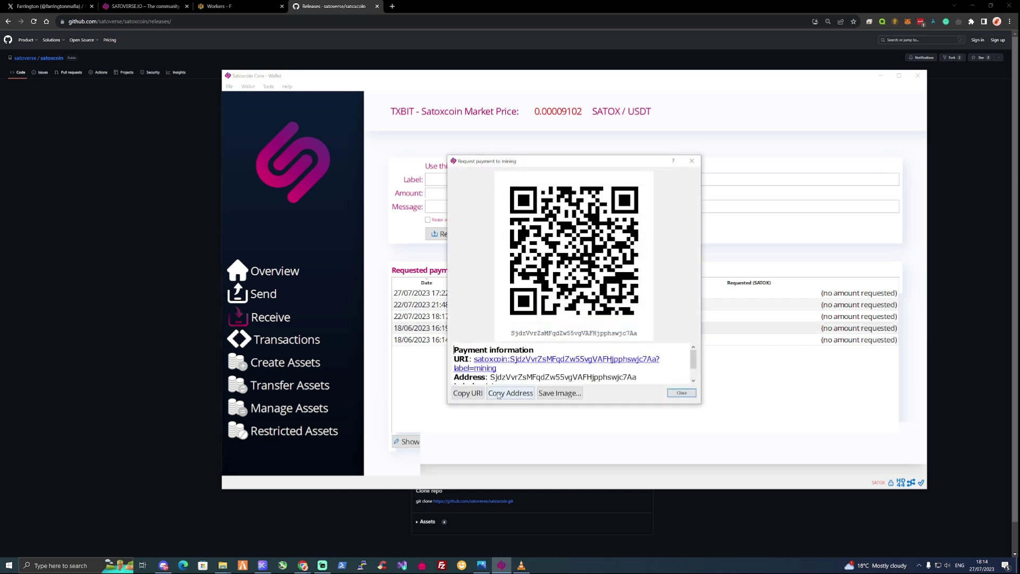
{"action": "left_click", "coordinate": [78, 301]}
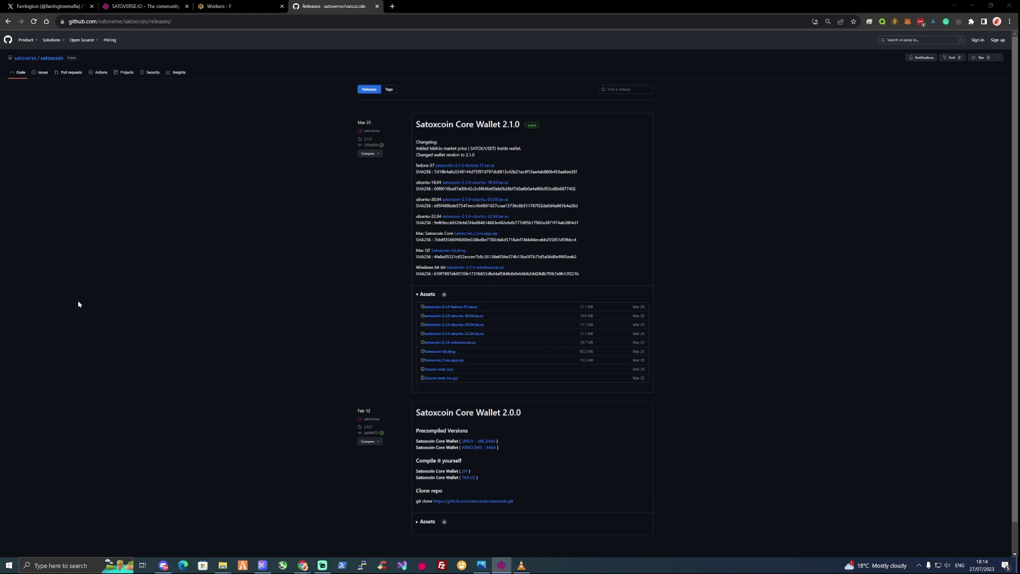
Add a SATO wallet named SATOXCOIN with the pasted receiving address to the Hive OS farm
{"action": "left_click", "coordinate": [223, 6]}
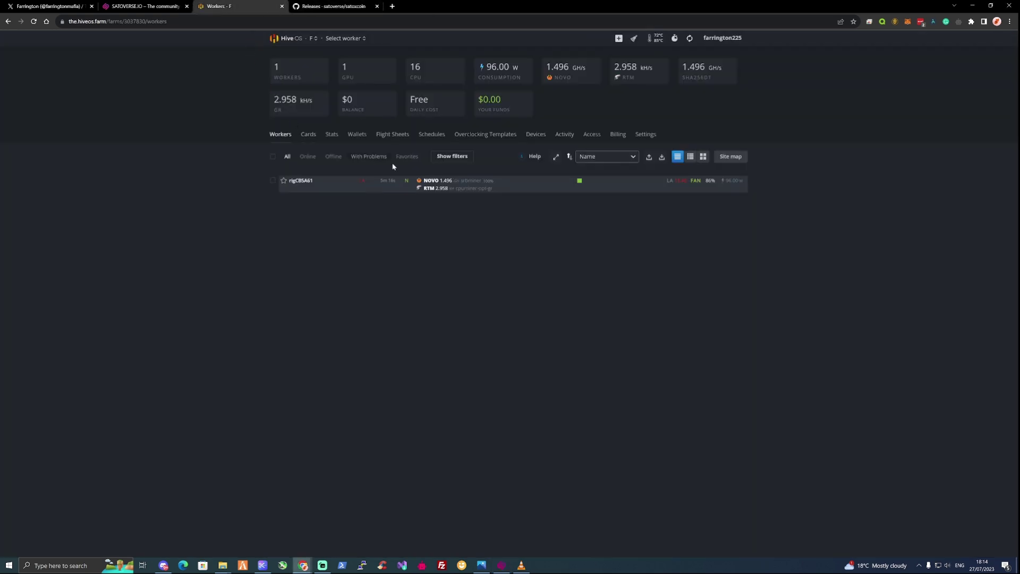
{"action": "left_click", "coordinate": [356, 135]}
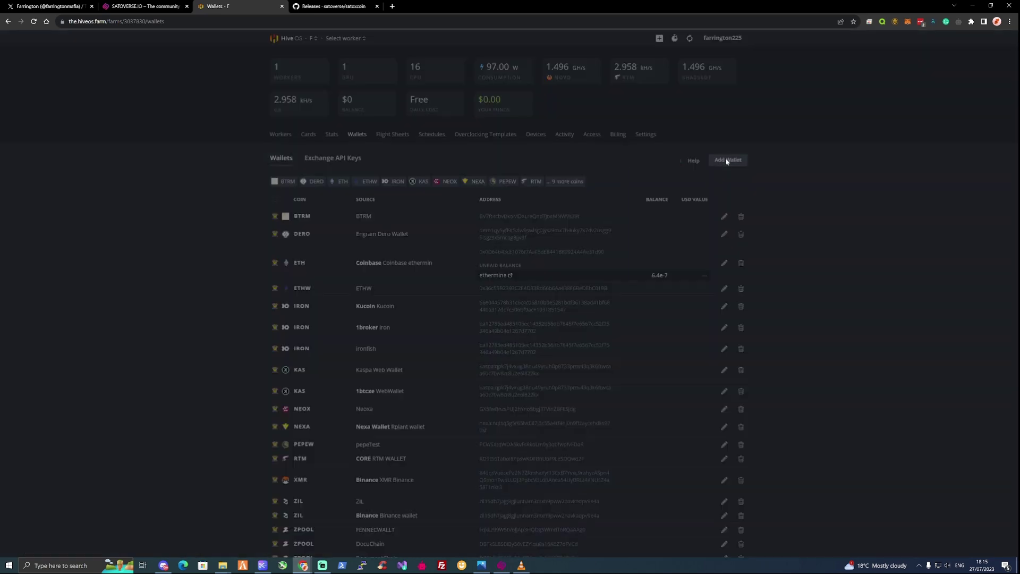
{"action": "left_click", "coordinate": [723, 162]}
{"action": "left_click", "coordinate": [435, 211]}
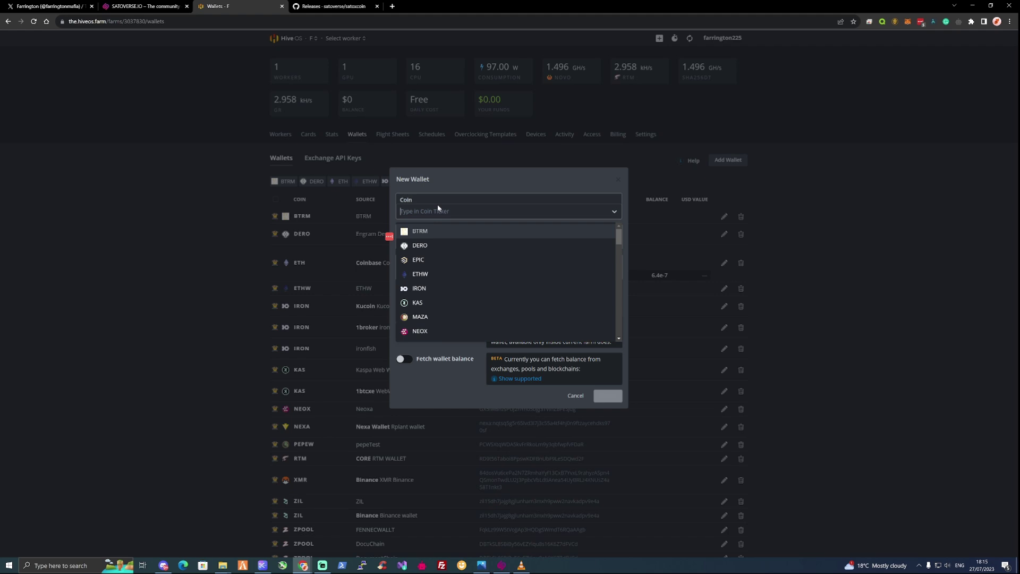
{"action": "type", "text": "sato"}
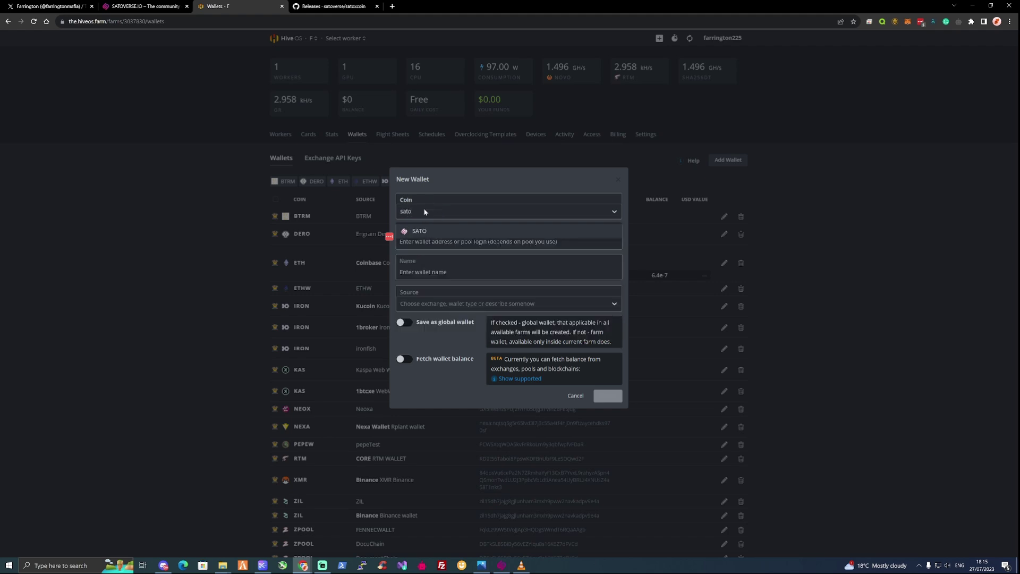
{"action": "left_click", "coordinate": [417, 231]}
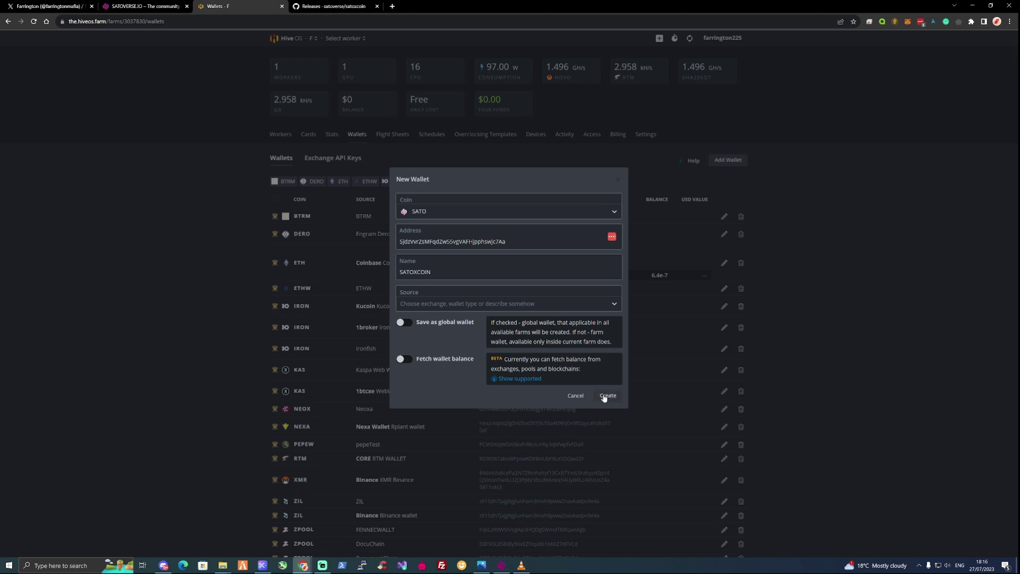
{"action": "left_click", "coordinate": [606, 396]}
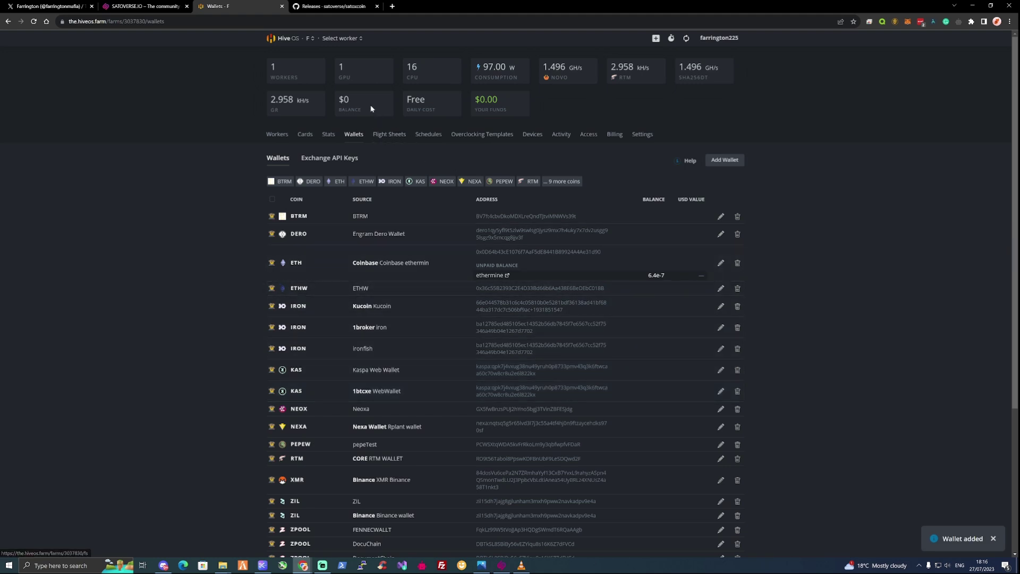
Open worker rigCB5A61 and view its current NOVO and RTM flight sheet
{"action": "left_click", "coordinate": [342, 38]}
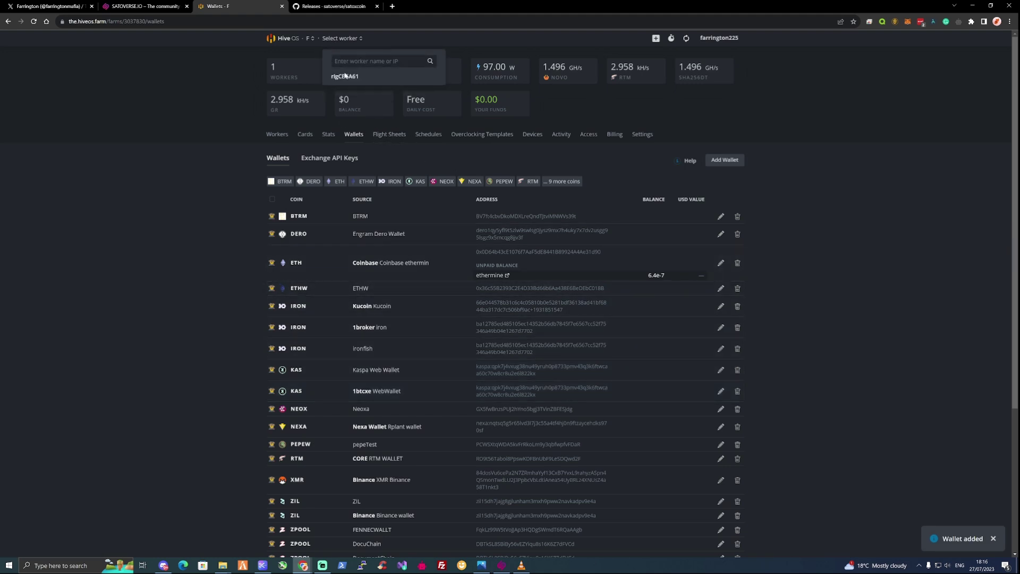
{"action": "left_click", "coordinate": [345, 76]}
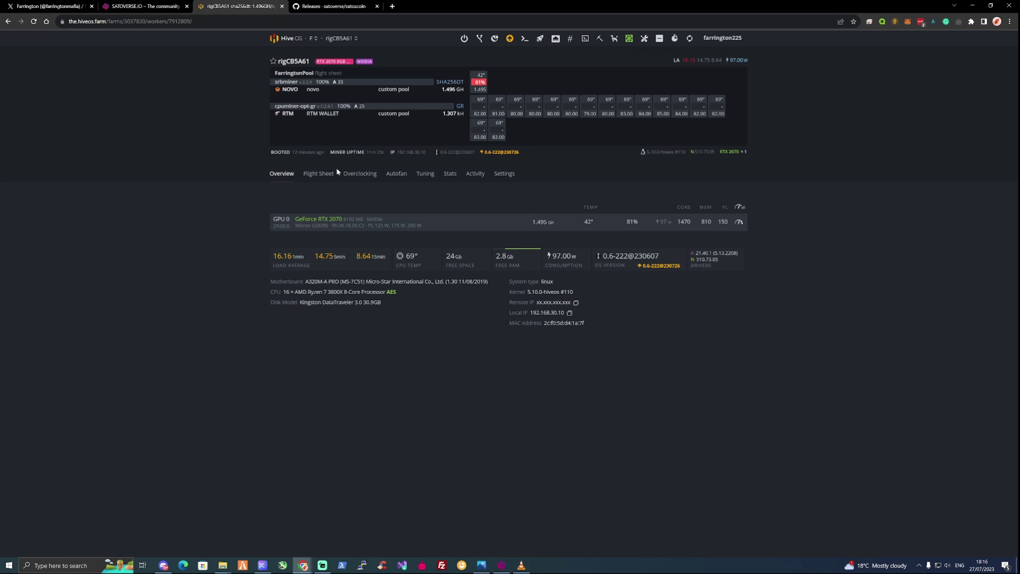
{"action": "left_click", "coordinate": [315, 174]}
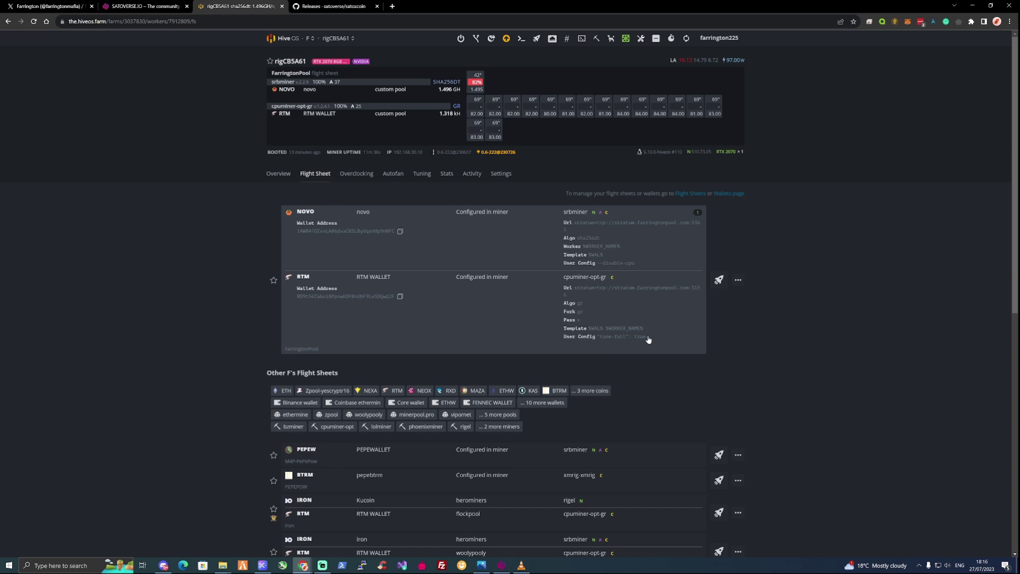
Start a new flight sheet with coin SATO and the SATOXCOIN wallet
{"action": "left_click", "coordinate": [686, 193]}
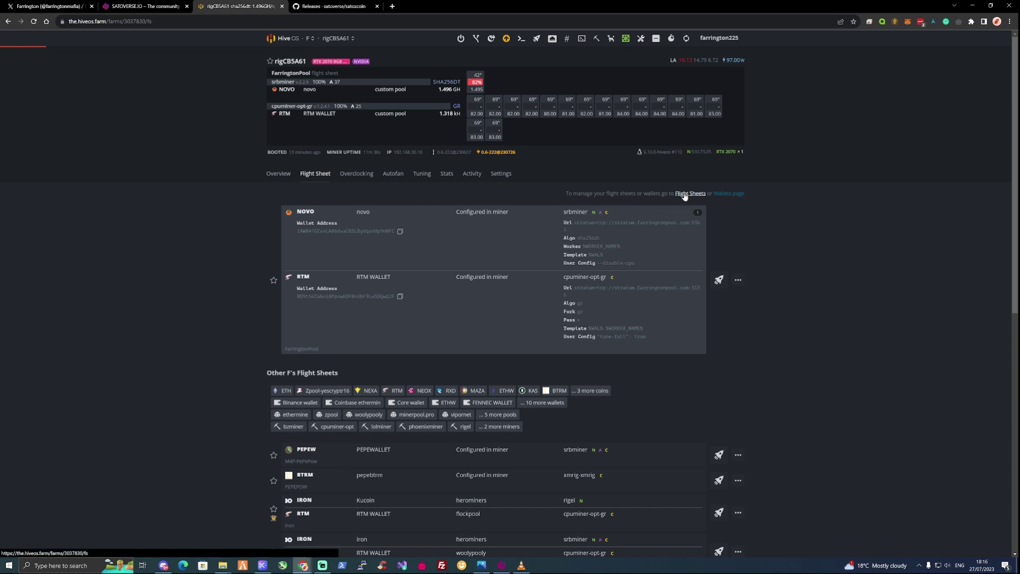
{"action": "left_click", "coordinate": [343, 193]}
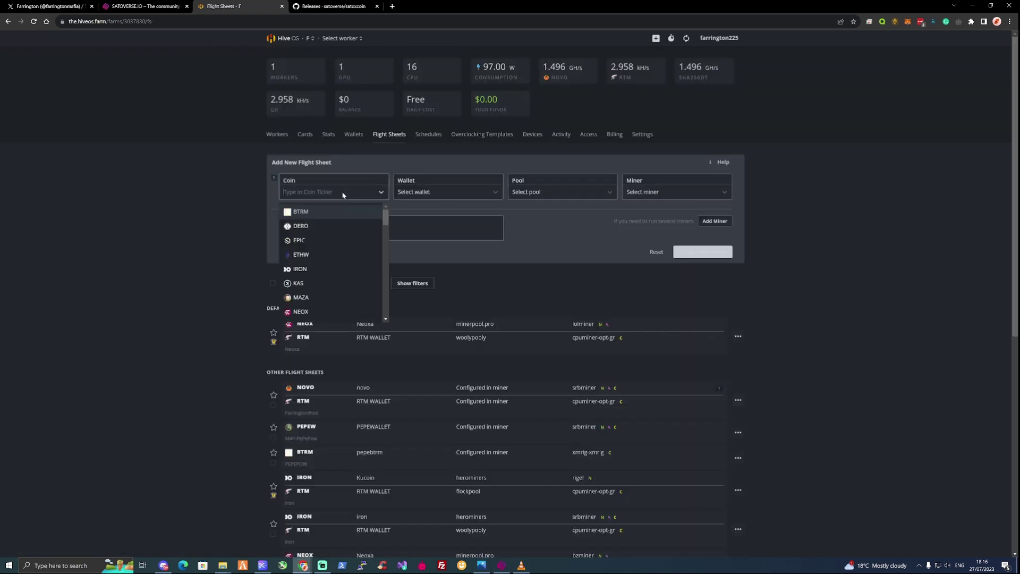
{"action": "type", "text": "SA"}
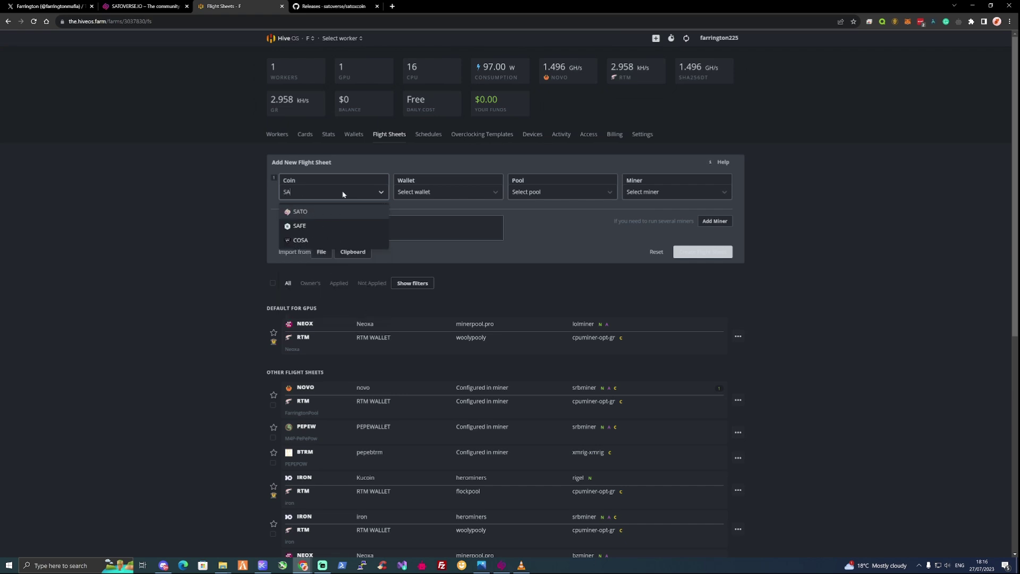
{"action": "left_click", "coordinate": [312, 213]}
{"action": "left_click", "coordinate": [435, 188]}
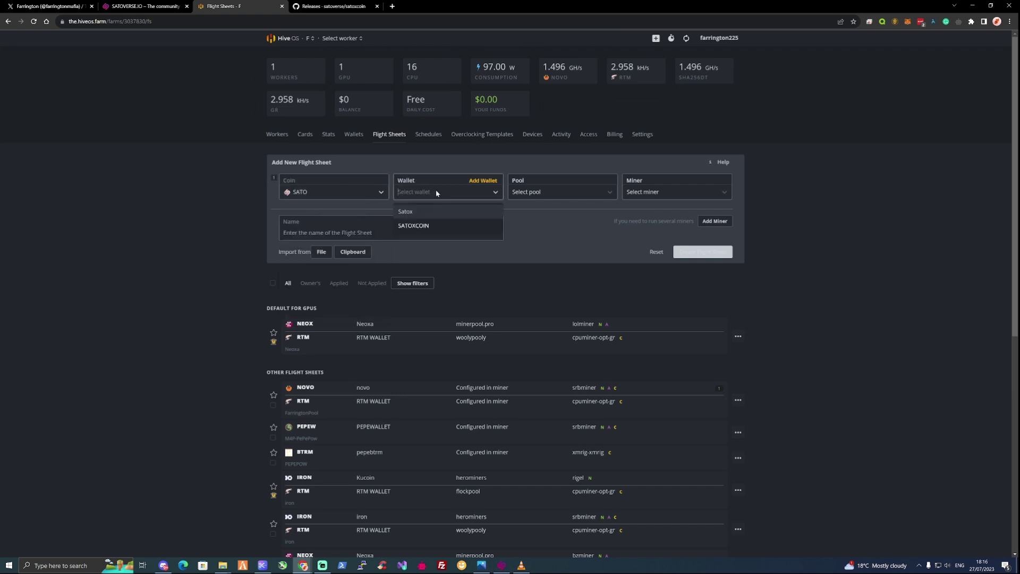
{"action": "left_click", "coordinate": [408, 226]}
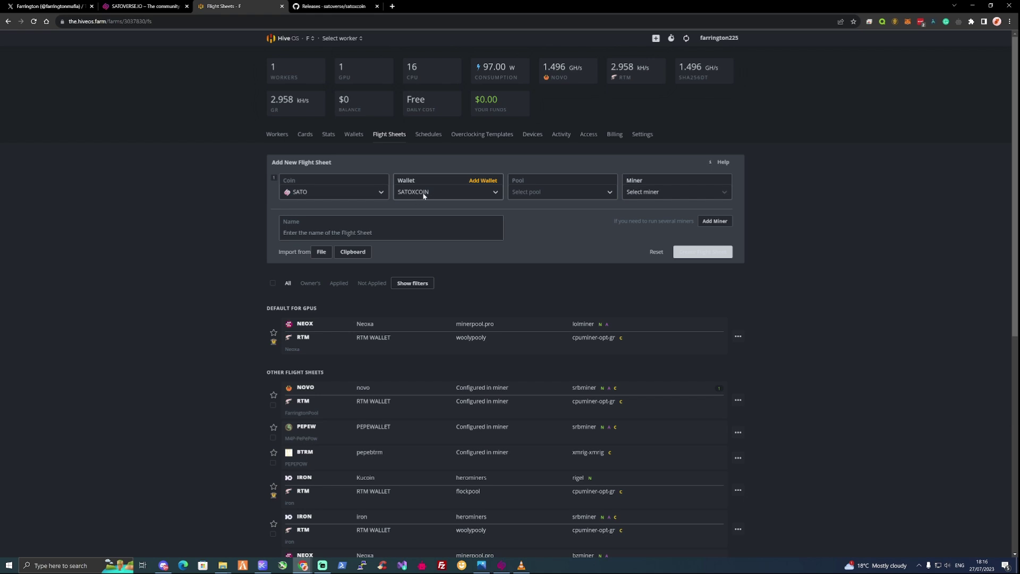
Set the SATO row's pool to 'Configure in miner' and its miner to GMiner
{"action": "left_click", "coordinate": [544, 191]}
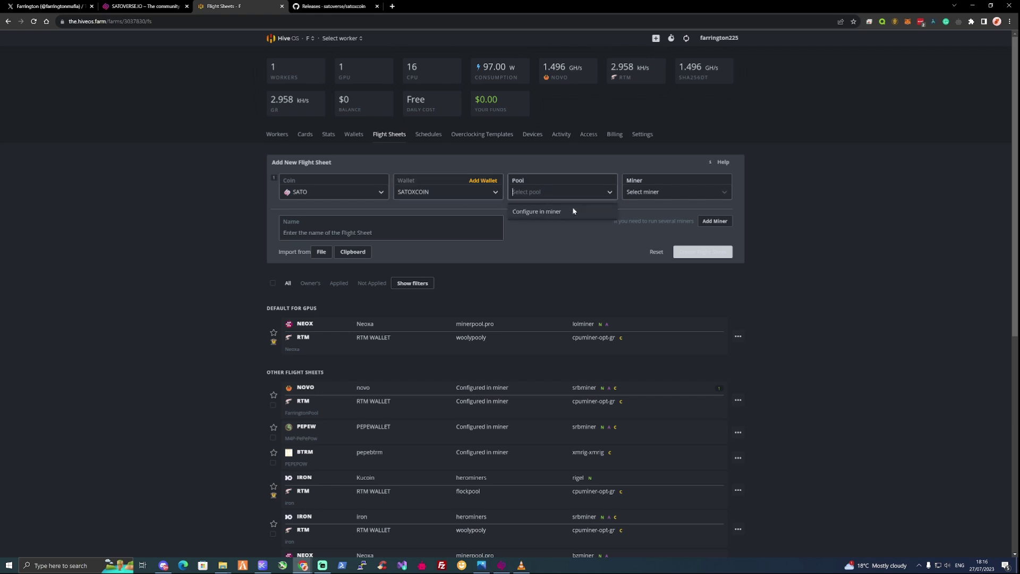
{"action": "left_click", "coordinate": [573, 211]}
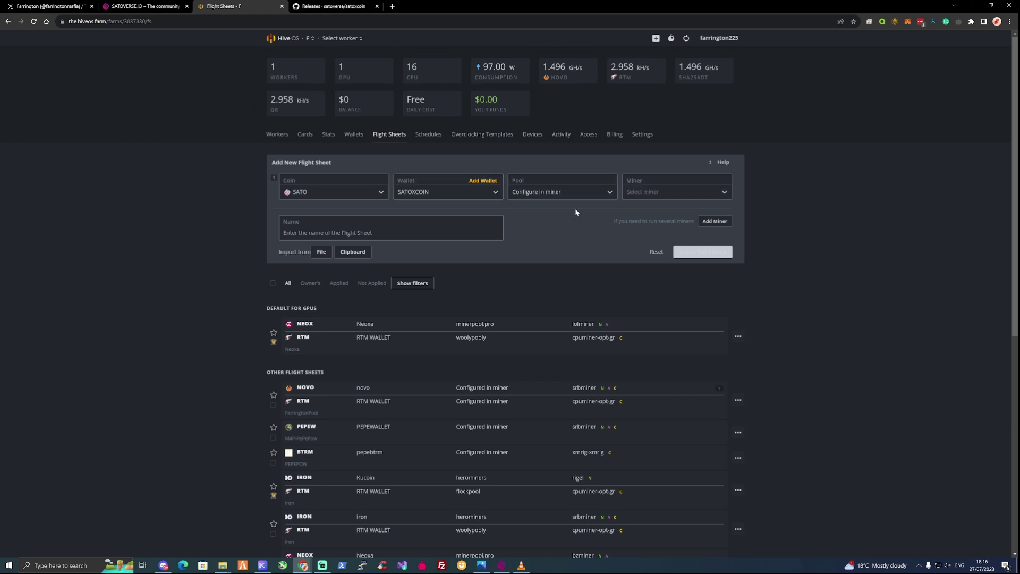
{"action": "left_click", "coordinate": [647, 194]}
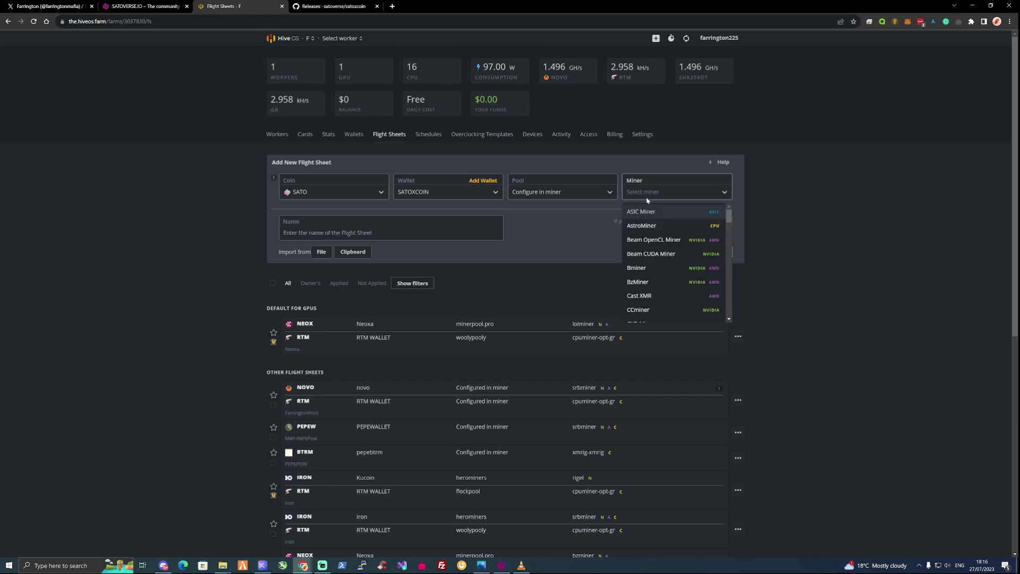
{"action": "scroll", "coordinate": [648, 234], "scroll_direction": "down", "scroll_amount": 5}
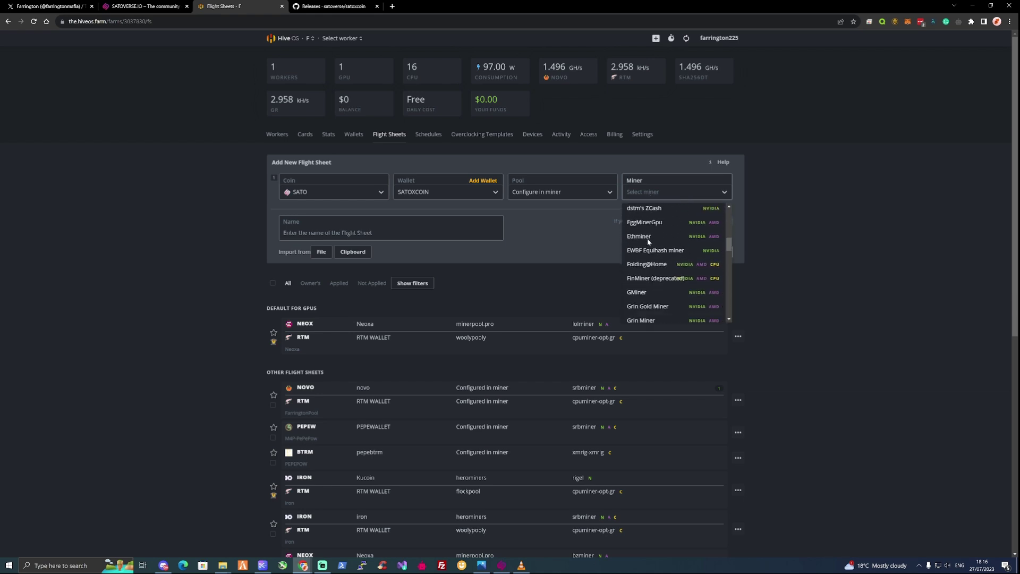
{"action": "scroll", "coordinate": [648, 242], "scroll_direction": "down", "scroll_amount": 1}
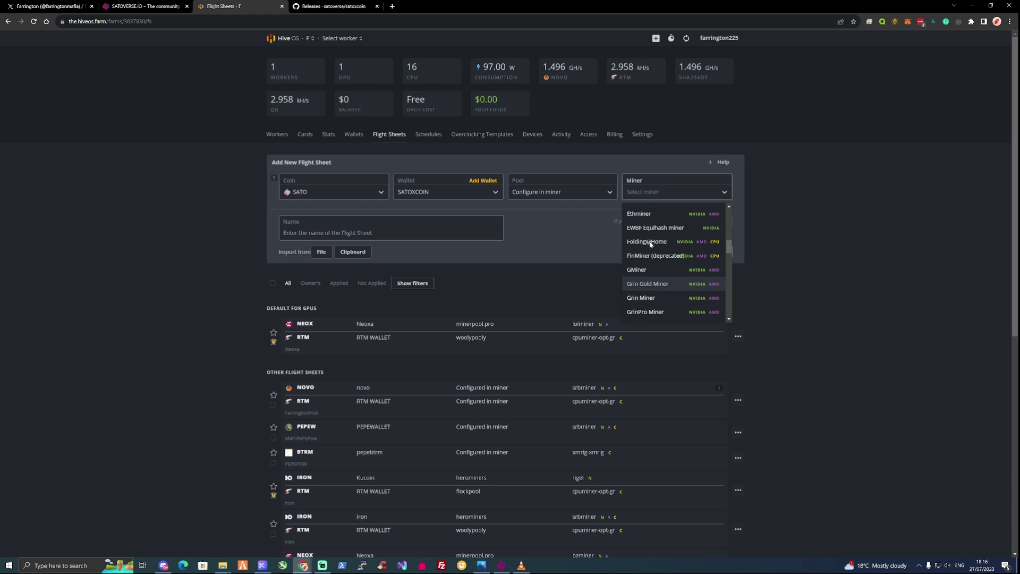
{"action": "left_click", "coordinate": [651, 268]}
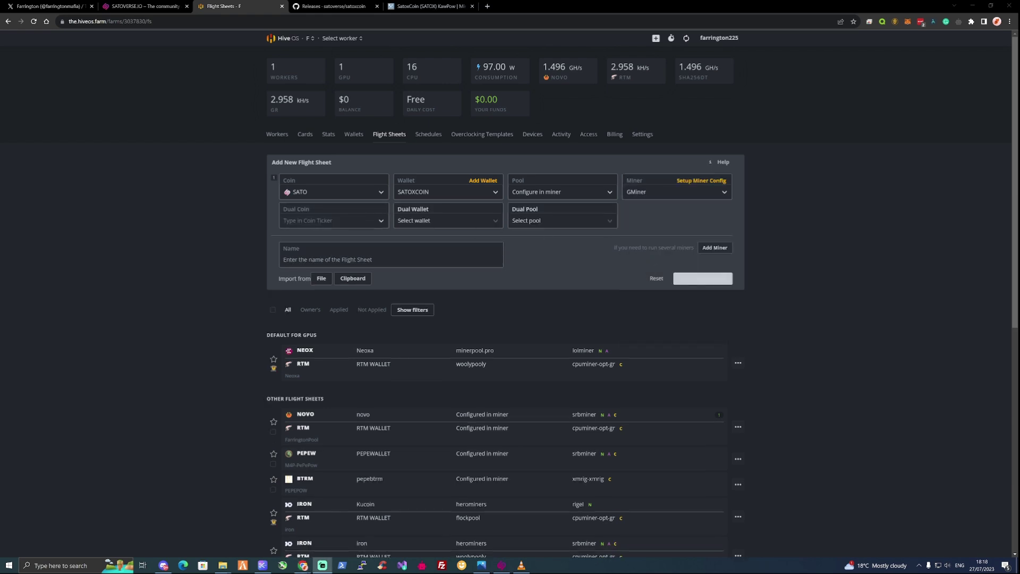
Set GMiner's kawpow configuration to use the %WAL%.%WORKER_NAME% wallet template
{"action": "left_click", "coordinate": [684, 182]}
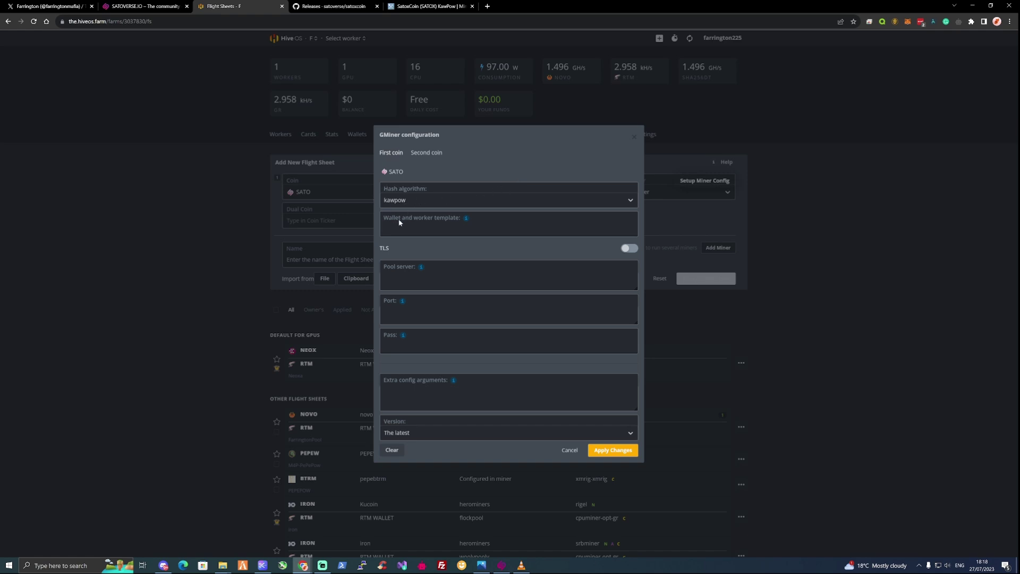
{"action": "mouse_move", "coordinate": [466, 219]}
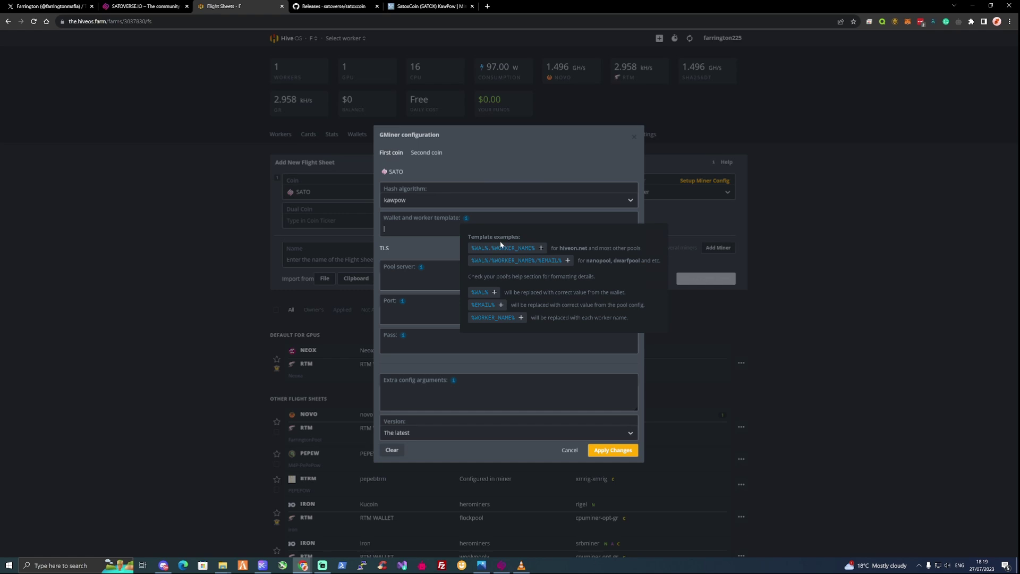
{"action": "left_click", "coordinate": [541, 248]}
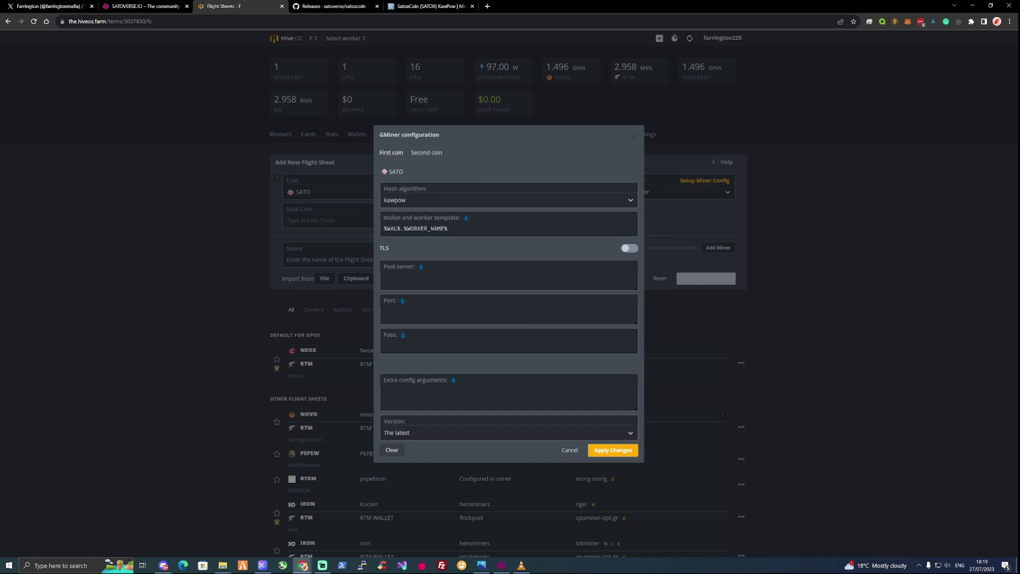
Review the SatoxCoin pool list on MiningPoolStats and open the newpool.pw pool site
{"action": "left_click", "coordinate": [396, 8]}
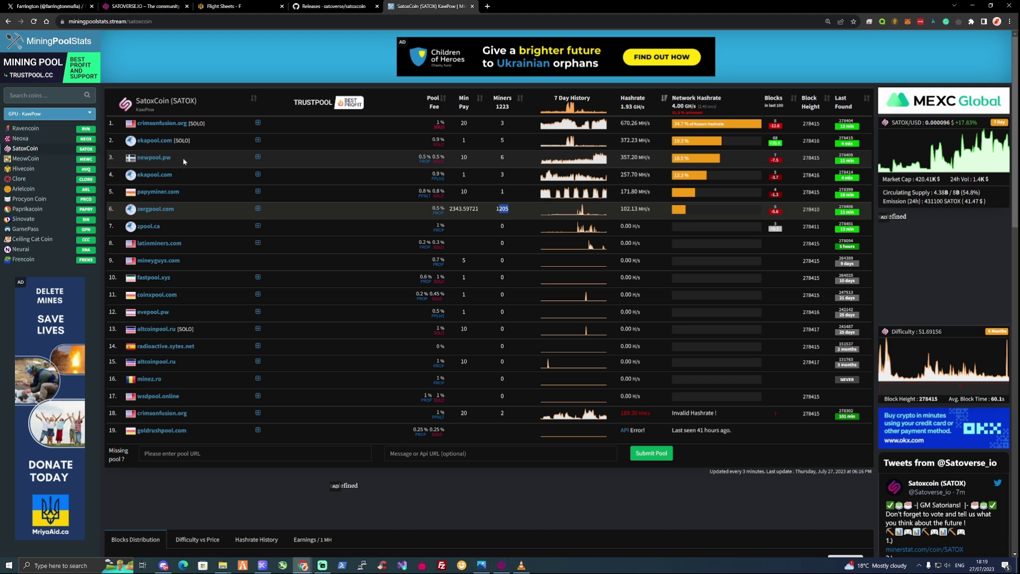
{"action": "left_click", "coordinate": [154, 159]}
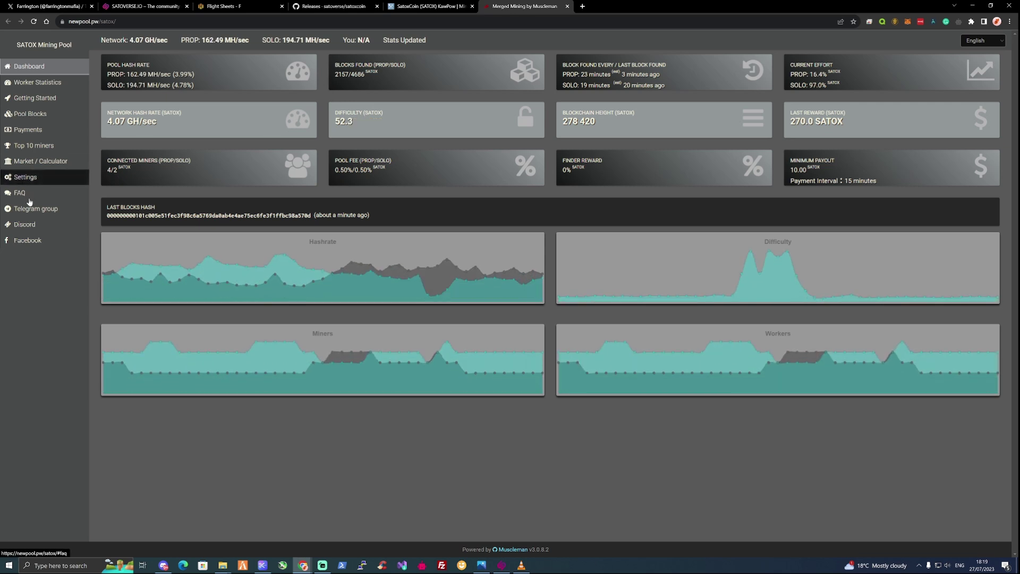
Copy the minenice.newpool.pw:1322 server from newpool.pw's GMiner kawpow example command
{"action": "left_click", "coordinate": [42, 101]}
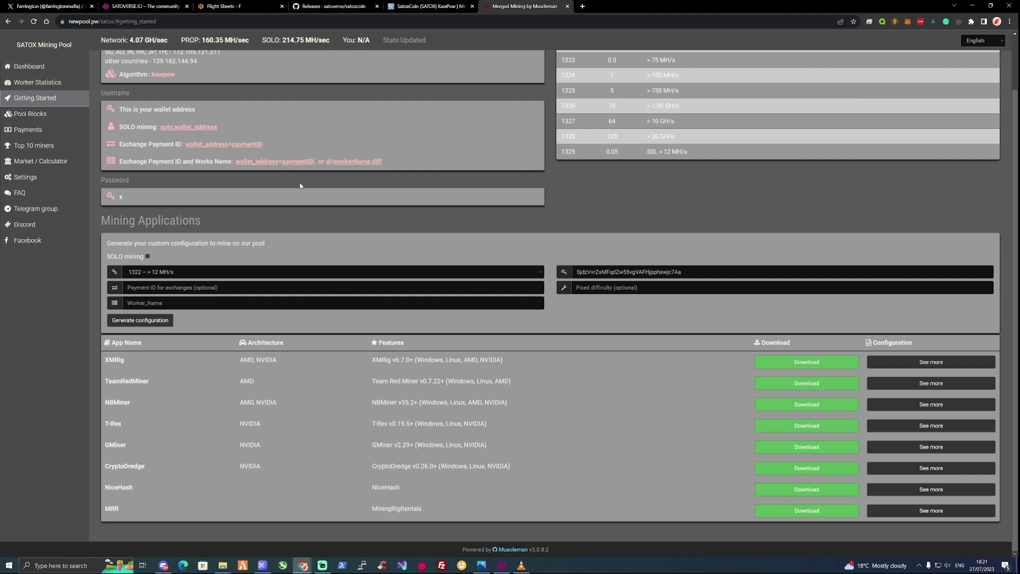
{"action": "left_click_drag", "start_coordinate": [109, 441], "coordinate": [326, 451]}
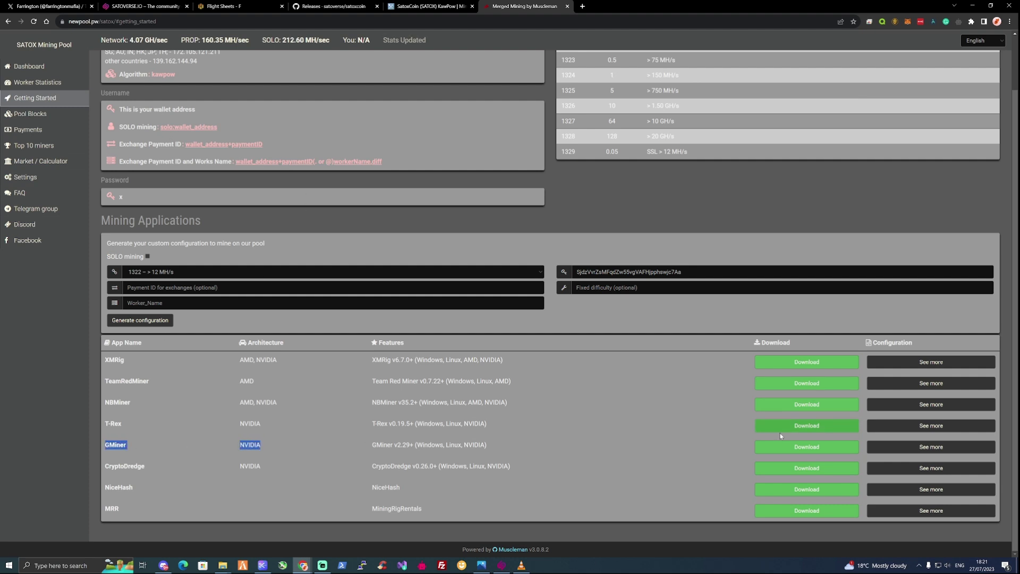
{"action": "left_click", "coordinate": [912, 448]}
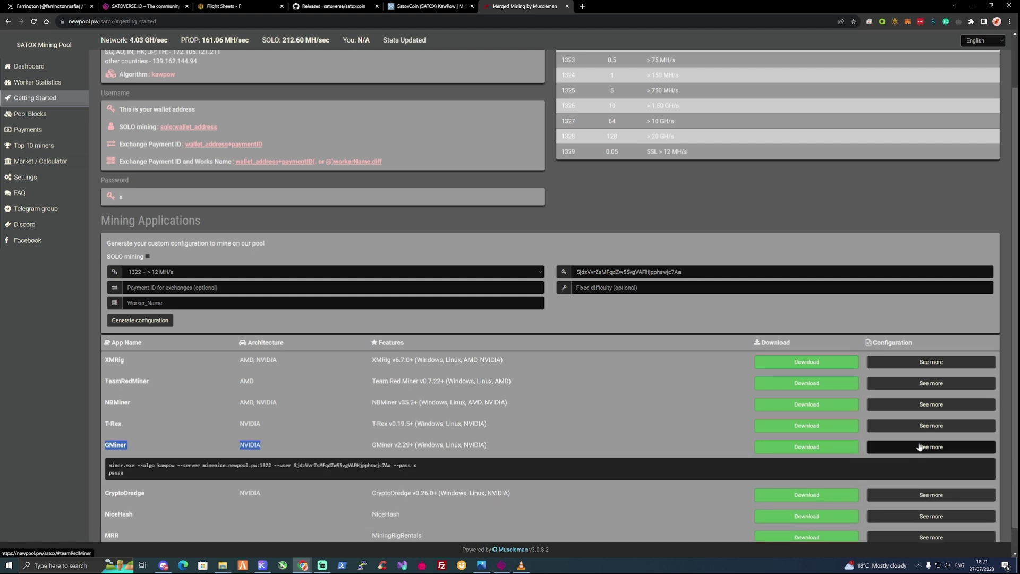
{"action": "scroll", "coordinate": [362, 385], "scroll_direction": "down", "scroll_amount": 1}
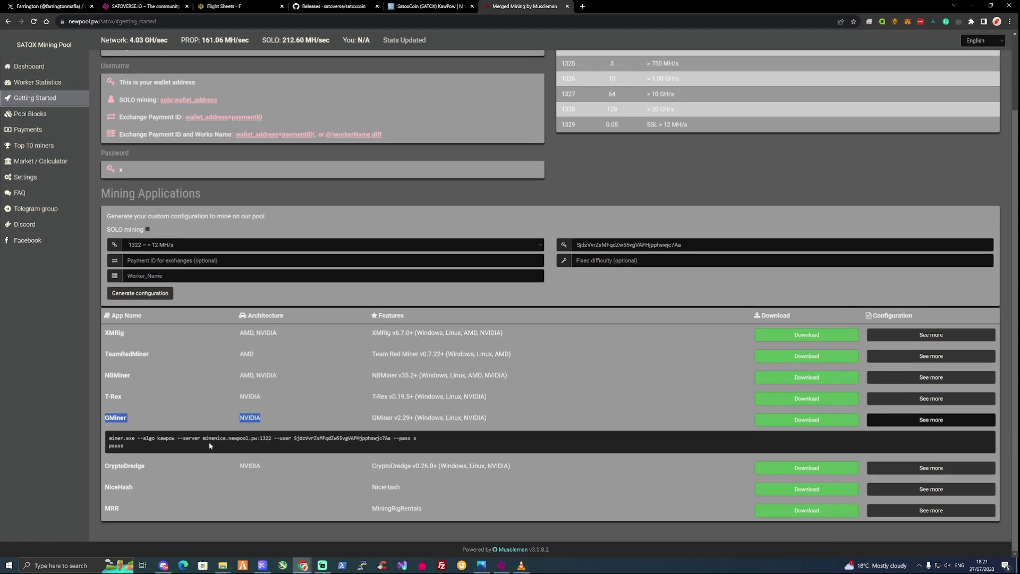
{"action": "left_click_drag", "start_coordinate": [203, 438], "coordinate": [271, 438]}
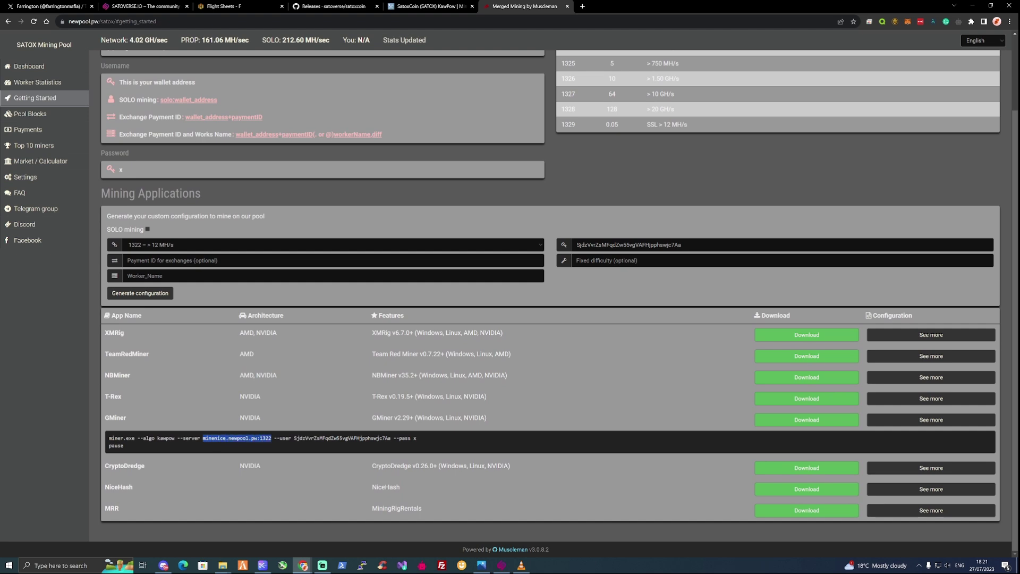
{"action": "right_click", "coordinate": [265, 438]}
{"action": "left_click", "coordinate": [287, 445]}
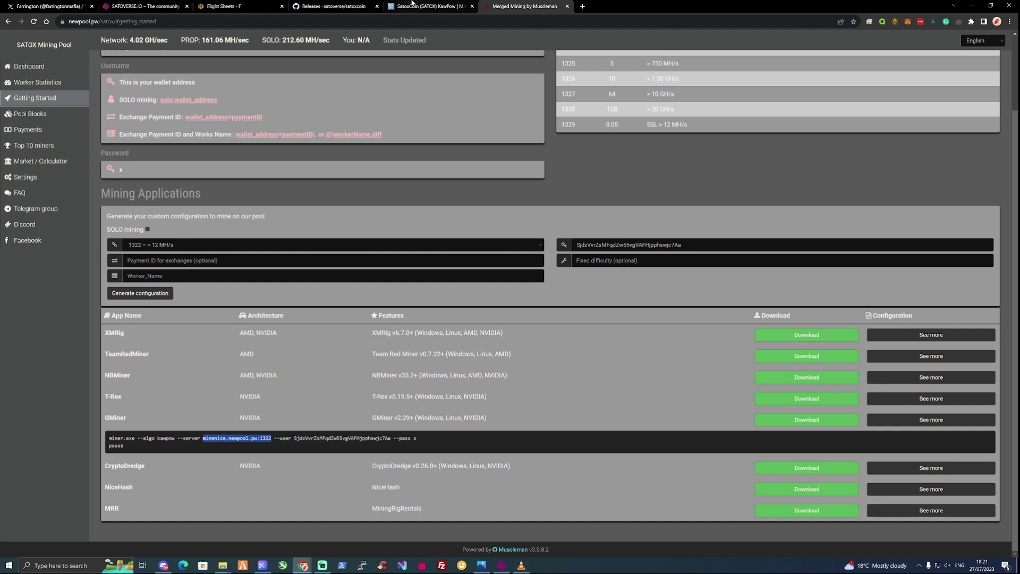
{"action": "left_click", "coordinate": [234, 6]}
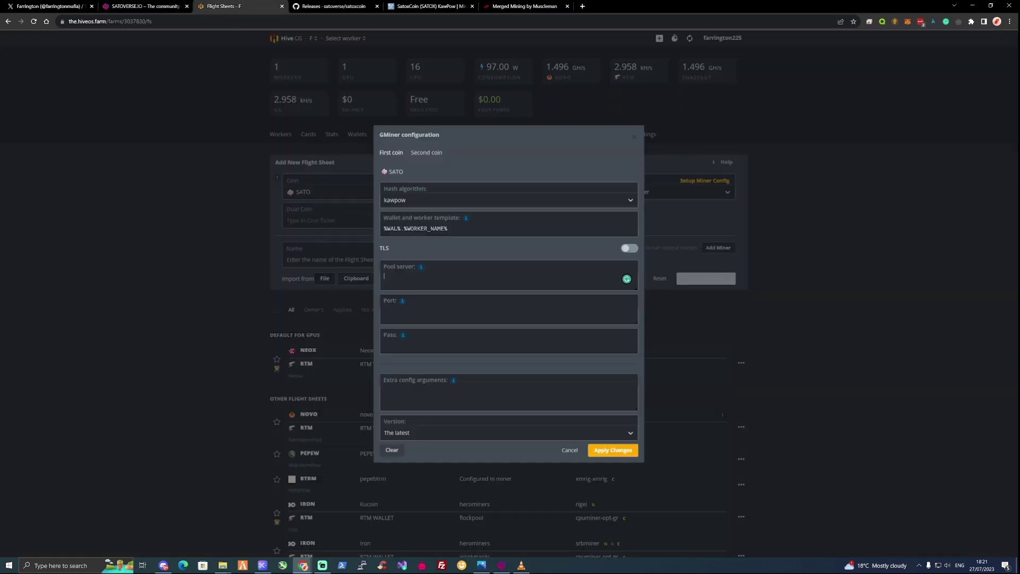
{"action": "key", "text": "ctrl+v"}
{"action": "mouse_move", "coordinate": [402, 301]}
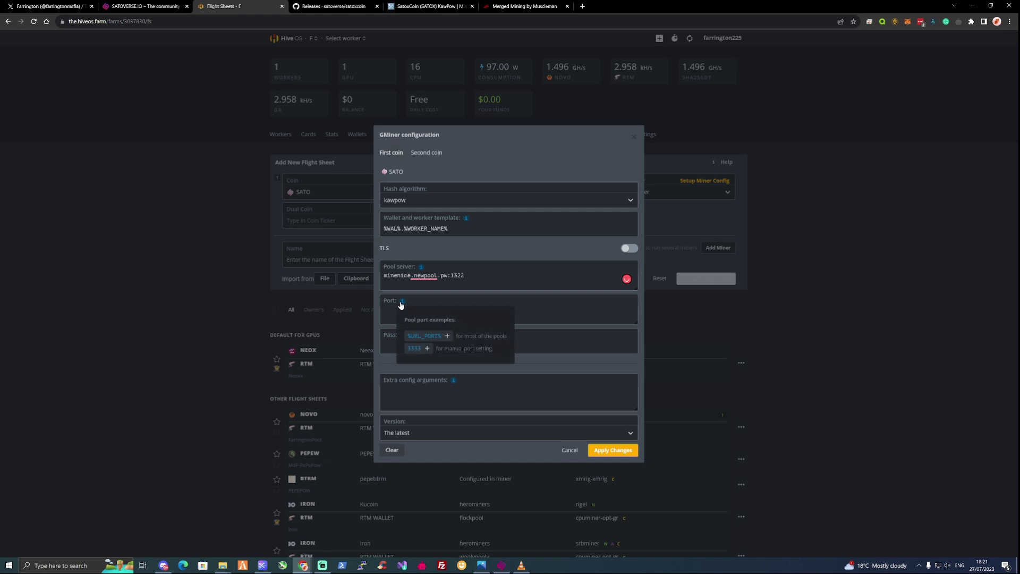
{"action": "left_click", "coordinate": [424, 337]}
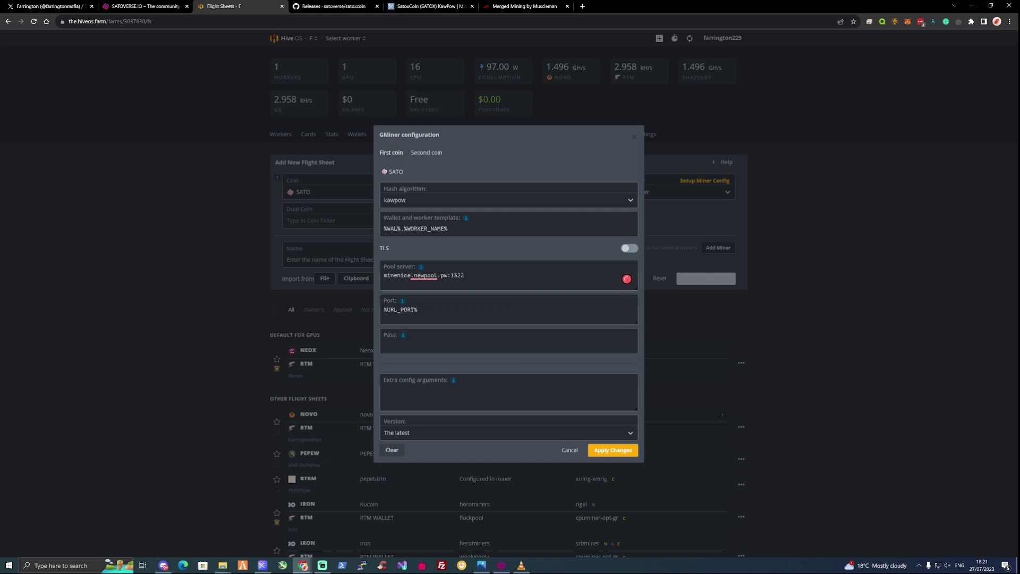
{"action": "mouse_move", "coordinate": [403, 335]}
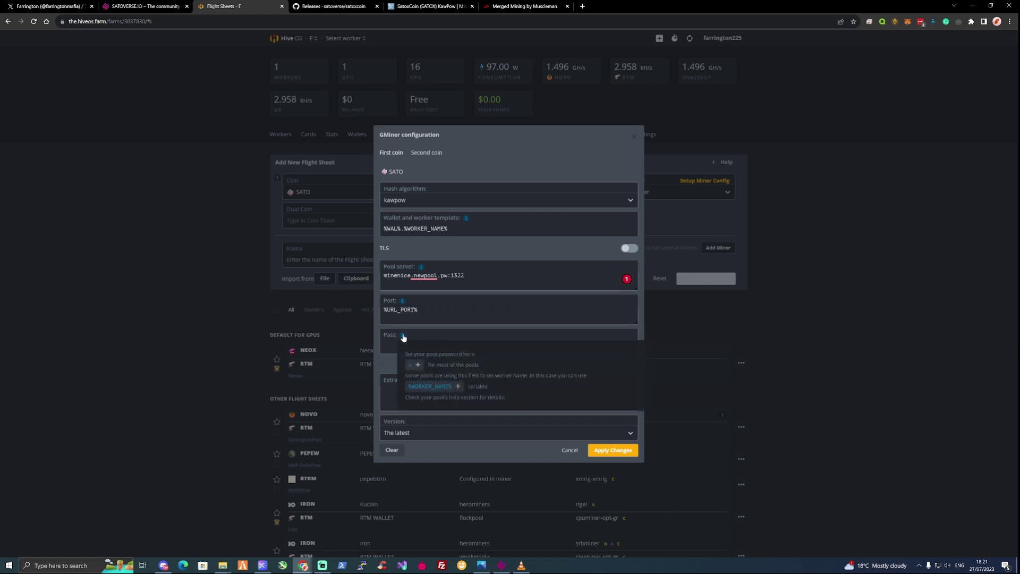
{"action": "left_click", "coordinate": [413, 364]}
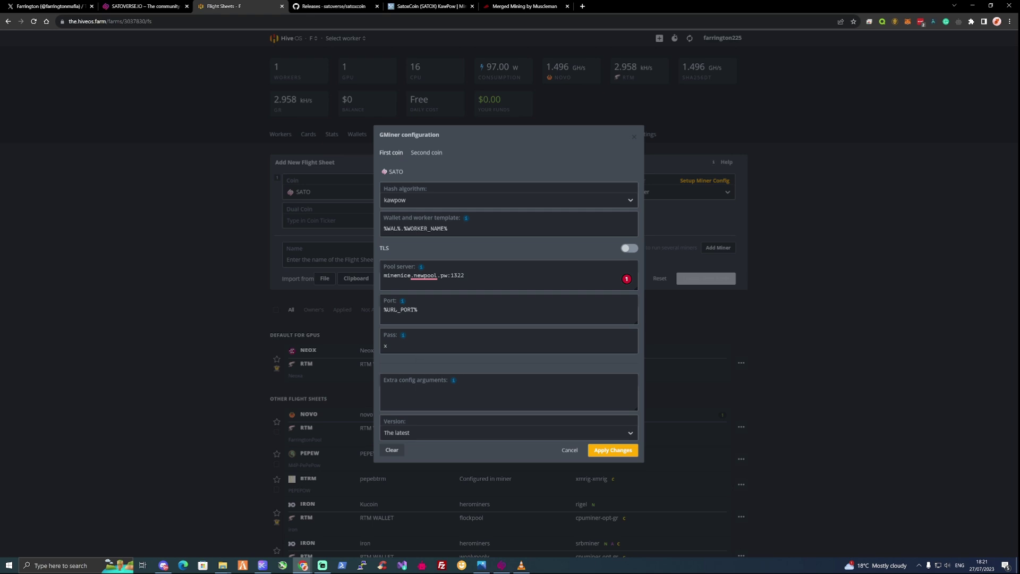
{"action": "left_click", "coordinate": [412, 383]}
{"action": "left_click", "coordinate": [613, 450]}
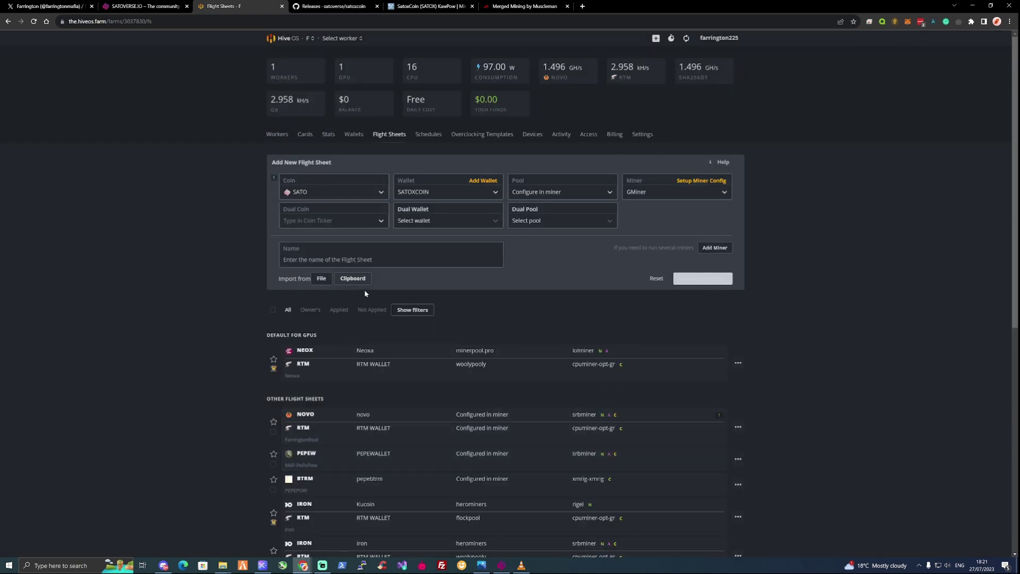
Name the flight sheet SATOX and add a second row mining RTM
{"action": "left_click", "coordinate": [357, 259]}
{"action": "type", "text": "SATOX"}
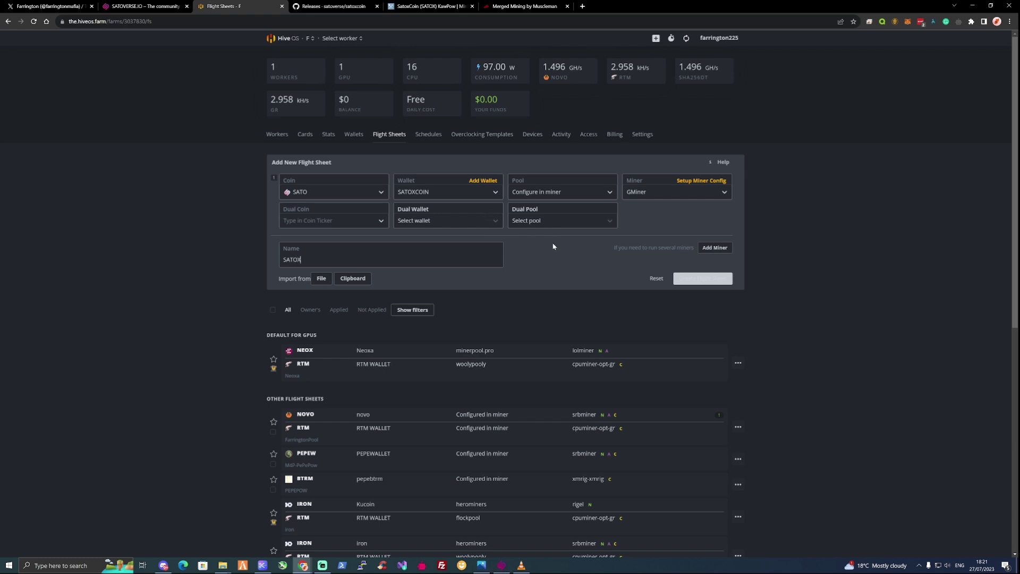
{"action": "left_click", "coordinate": [713, 247]}
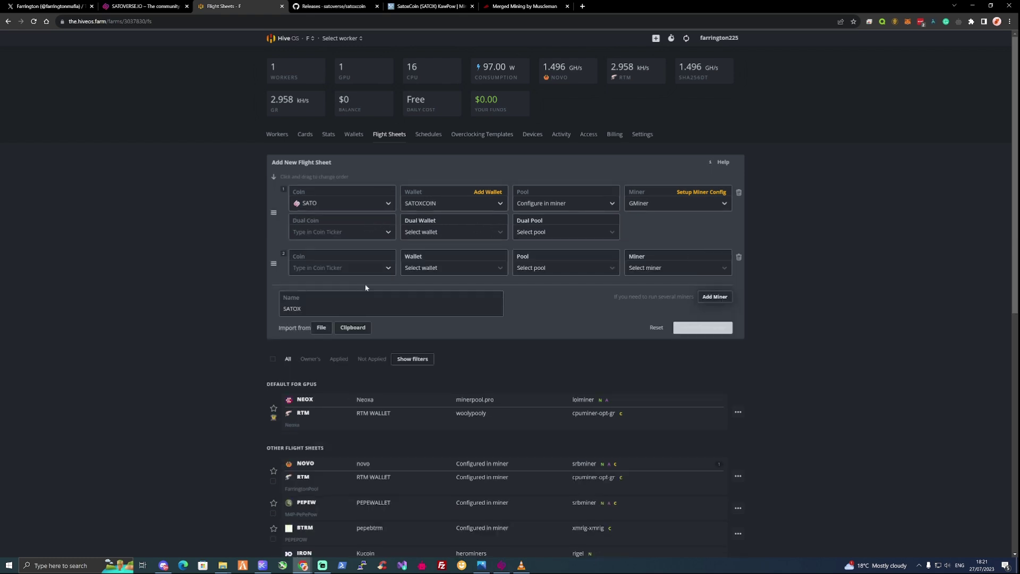
{"action": "left_click", "coordinate": [381, 268]}
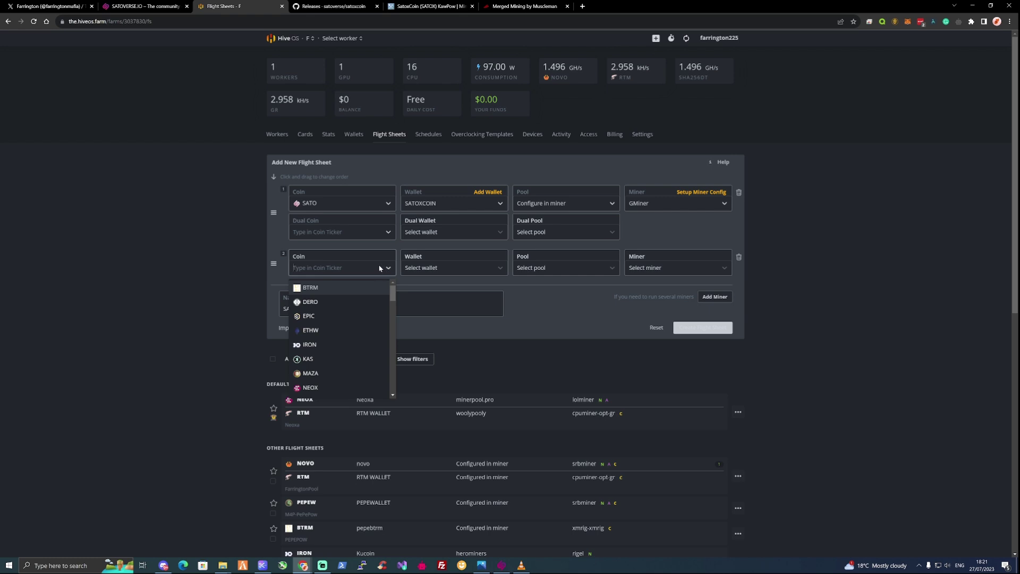
{"action": "scroll", "coordinate": [349, 301], "scroll_direction": "down", "scroll_amount": 5}
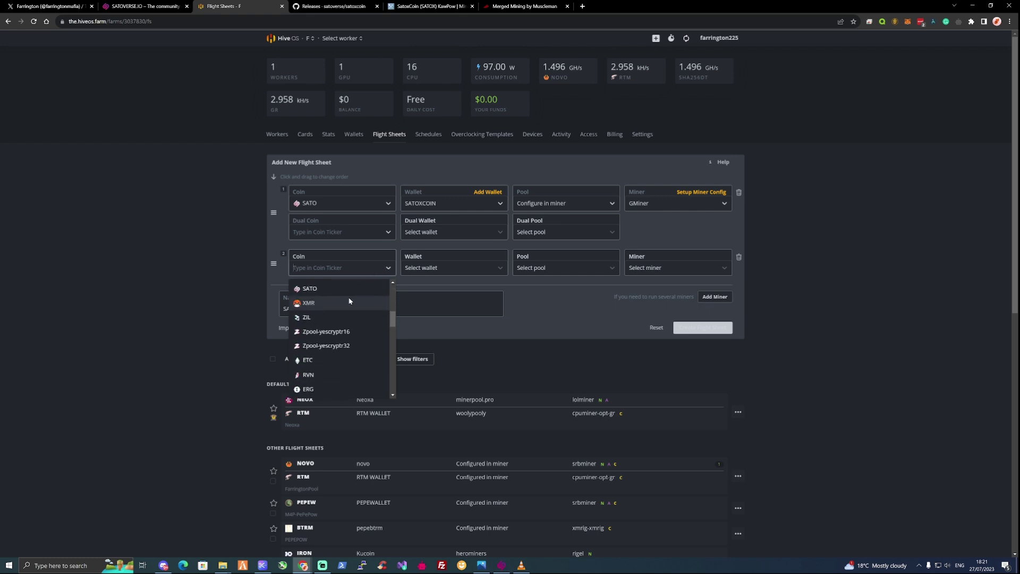
{"action": "scroll", "coordinate": [349, 301], "scroll_direction": "up", "scroll_amount": 2}
{"action": "left_click", "coordinate": [321, 309]}
Set the RTM row's wallet to RTM WALLET and its pool to Configure in miner
{"action": "left_click", "coordinate": [456, 265]}
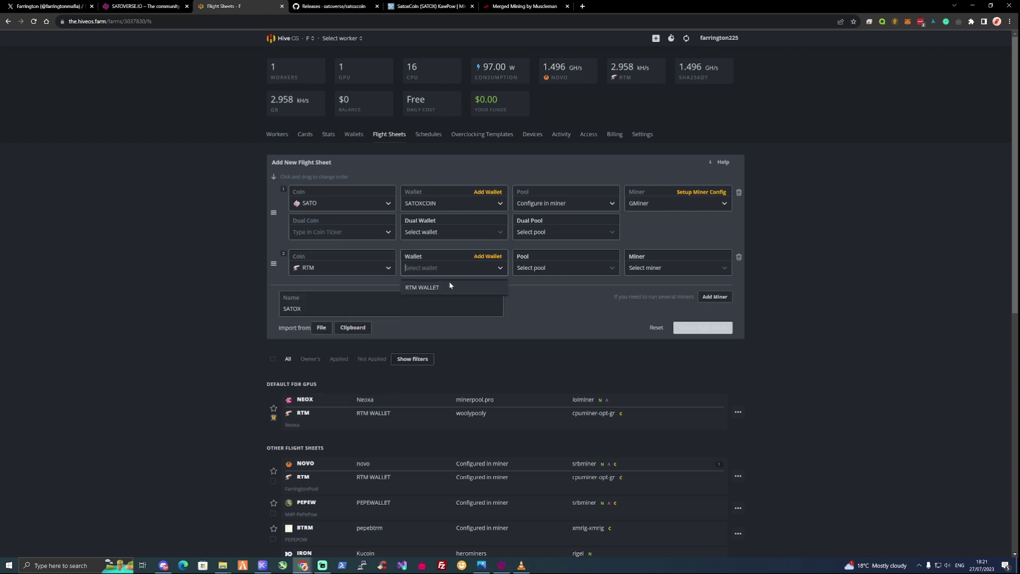
{"action": "left_click", "coordinate": [450, 287]}
{"action": "left_click", "coordinate": [528, 268]}
{"action": "scroll", "coordinate": [540, 327], "scroll_direction": "down", "scroll_amount": 5}
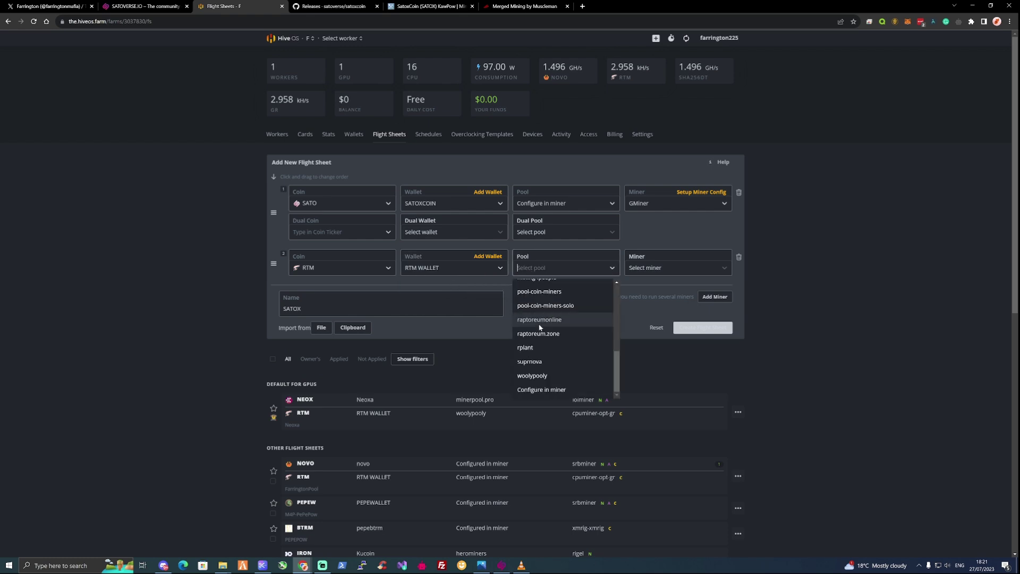
{"action": "left_click", "coordinate": [649, 268]}
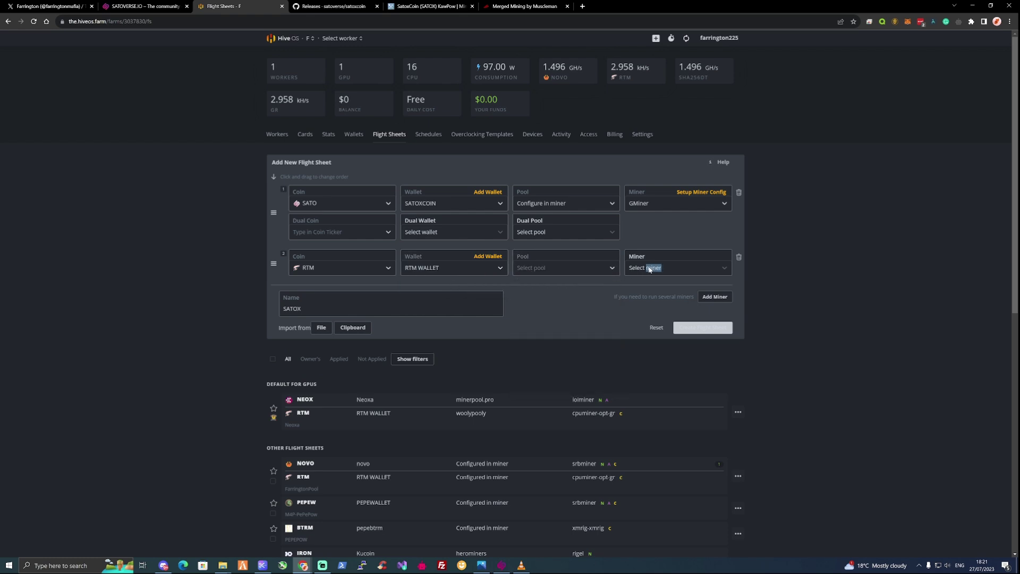
{"action": "left_click", "coordinate": [585, 268]}
{"action": "scroll", "coordinate": [563, 290], "scroll_direction": "down", "scroll_amount": 5}
{"action": "left_click", "coordinate": [531, 388]}
Choose cpuminer-opt as the RTM row's miner
{"action": "left_click", "coordinate": [652, 268]}
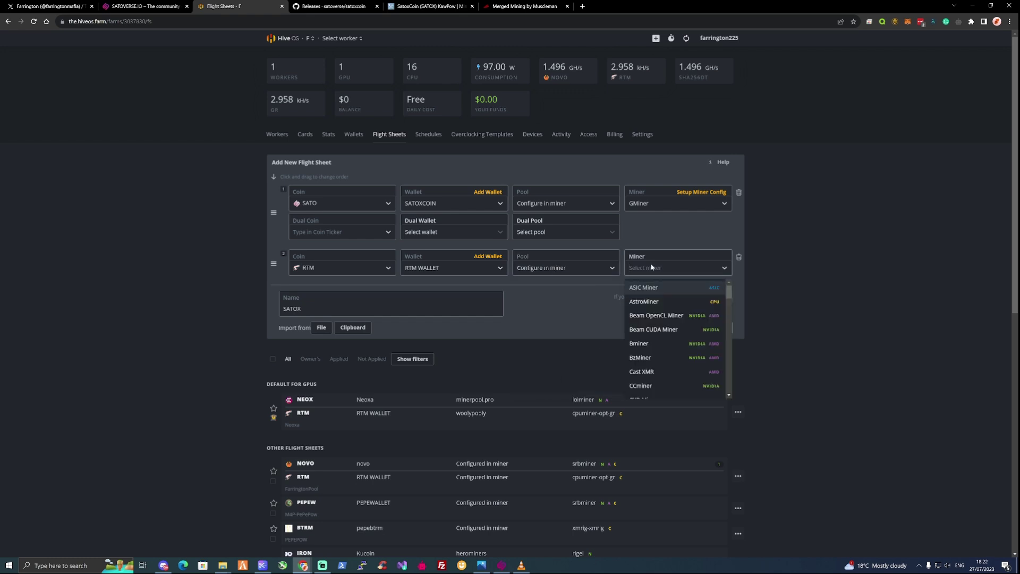
{"action": "type", "text": "cpu"}
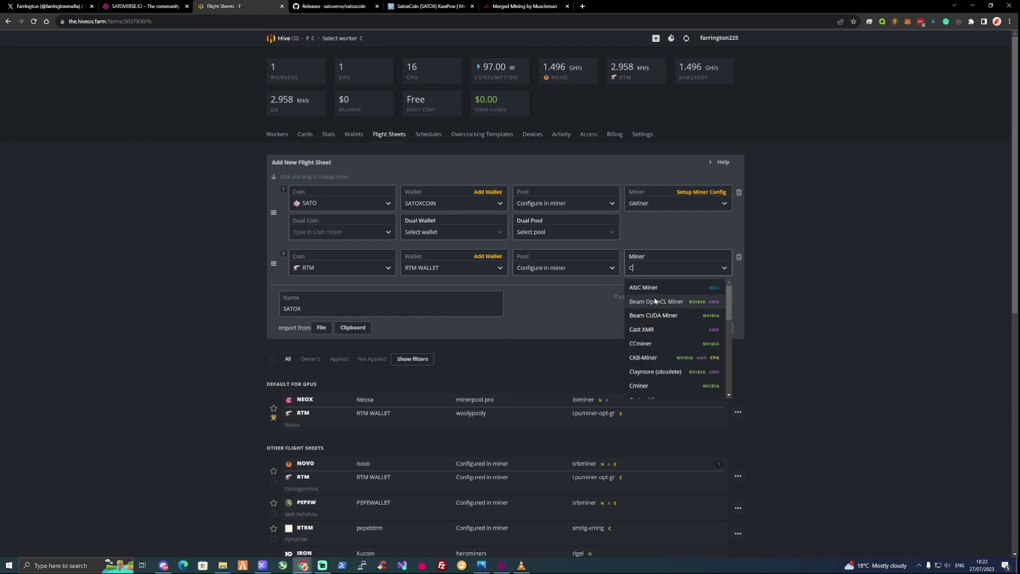
{"action": "left_click", "coordinate": [664, 289]}
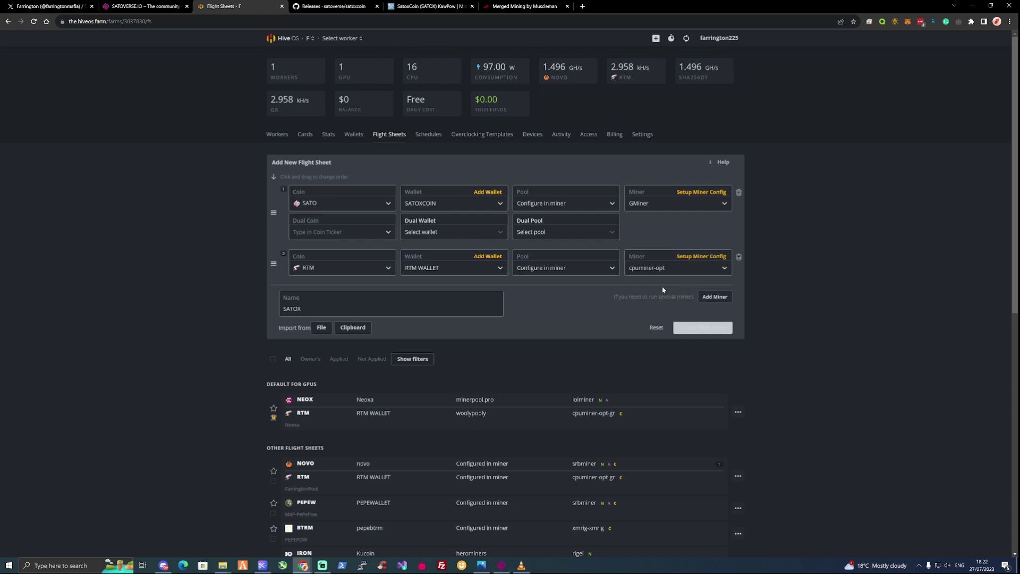
Give cpuminer-opt the %WAL%.%WORKER_NAME% template and the farringtonpool.com stratum URL, then apply the changes
{"action": "left_click", "coordinate": [712, 256]}
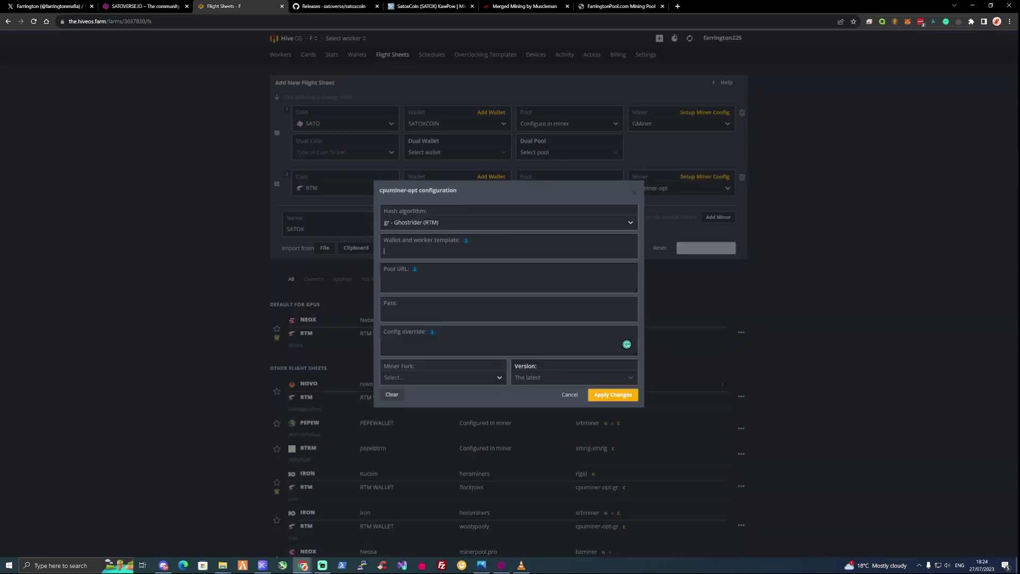
{"action": "mouse_move", "coordinate": [464, 242]}
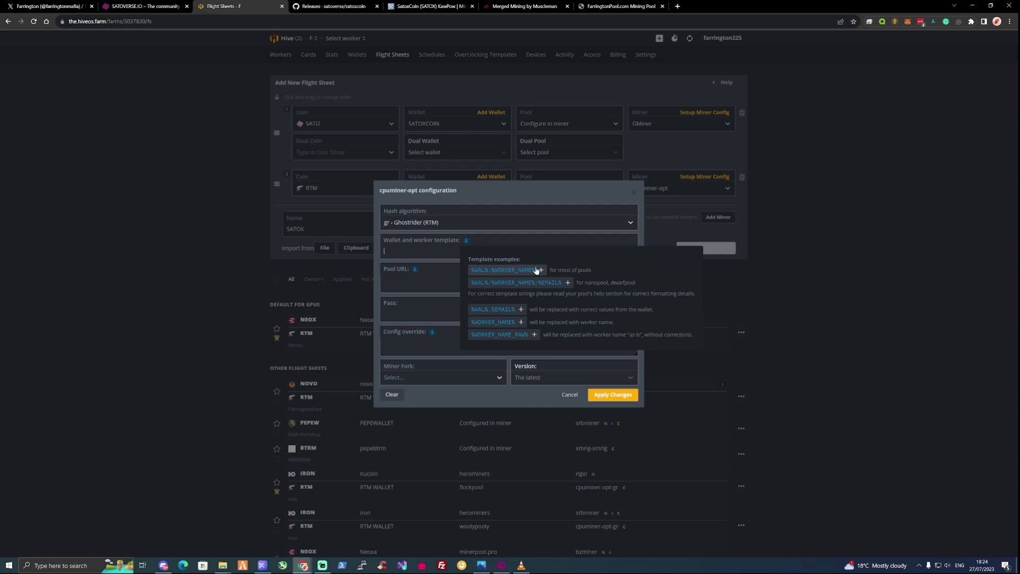
{"action": "left_click", "coordinate": [541, 269]}
{"action": "left_click", "coordinate": [493, 275]}
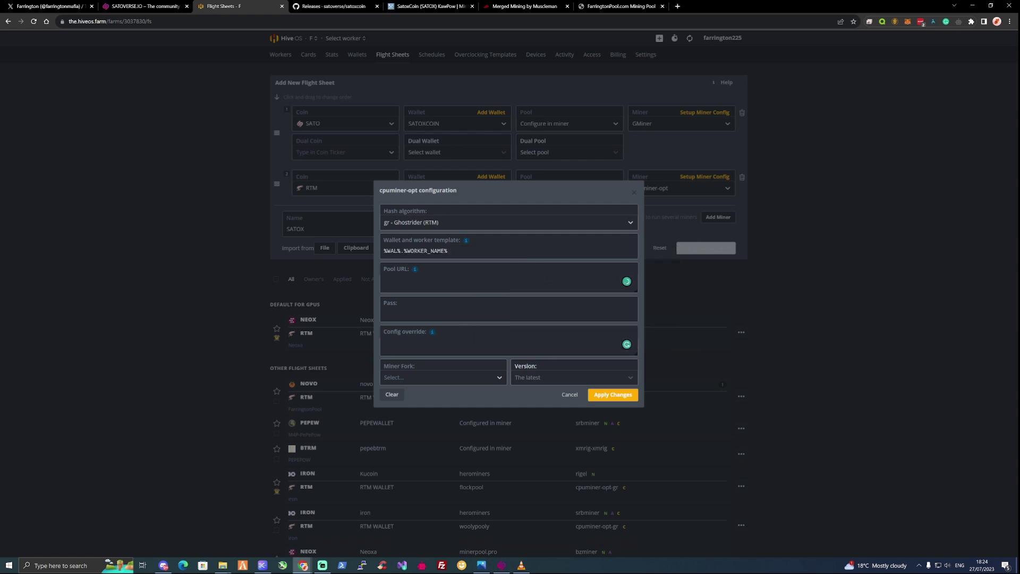
{"action": "type", "text": "stratum+tcp://stratum.farringtonpool.com:3052"}
{"action": "left_click", "coordinate": [611, 397]}
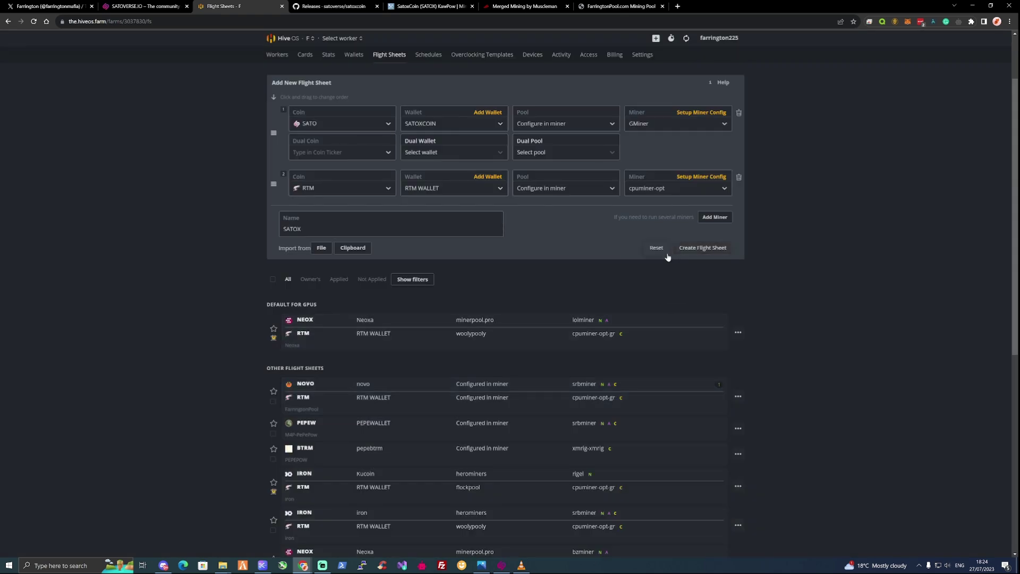
Create the SATOX flight sheet and check it in the sheet list
{"action": "left_click", "coordinate": [693, 250]}
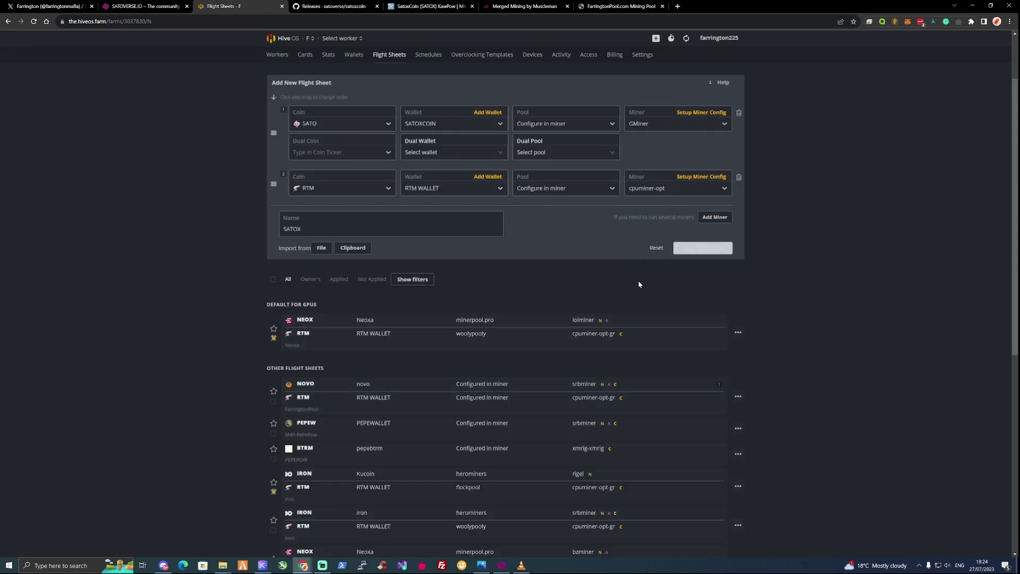
{"action": "scroll", "coordinate": [668, 348], "scroll_direction": "down", "scroll_amount": 3}
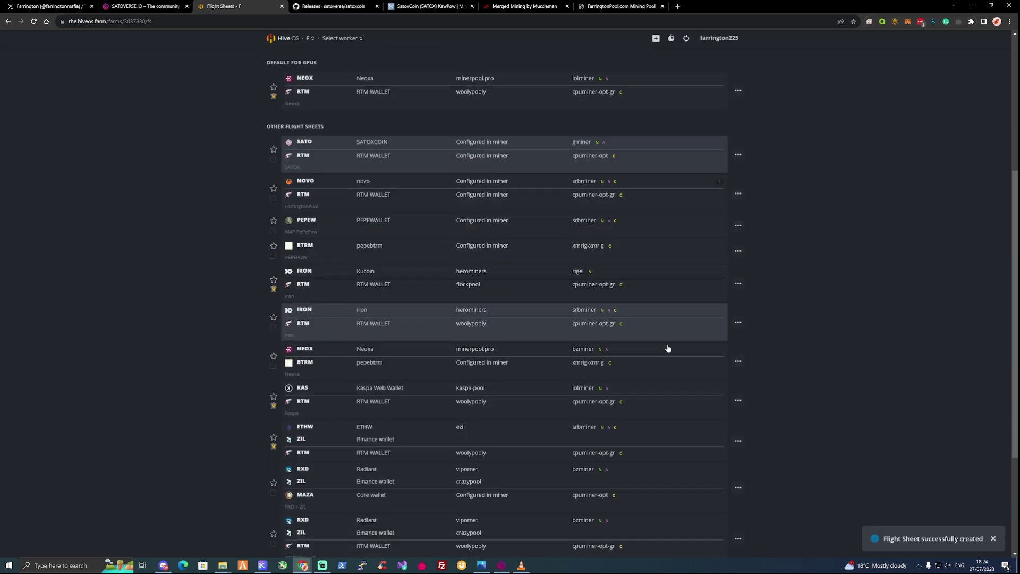
{"action": "scroll", "coordinate": [668, 348], "scroll_direction": "down", "scroll_amount": 1}
{"action": "left_click", "coordinate": [738, 86]}
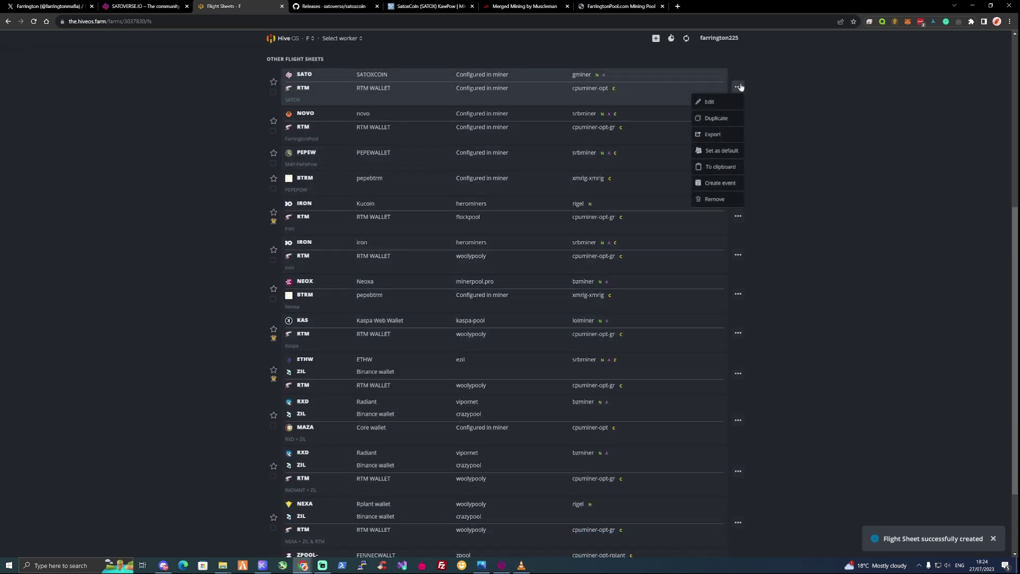
{"action": "scroll", "coordinate": [774, 155], "scroll_direction": "up", "scroll_amount": 6}
Apply the SATOX flight sheet to rigCB5A61 and copy the SATO wallet address
{"action": "left_click", "coordinate": [349, 43]}
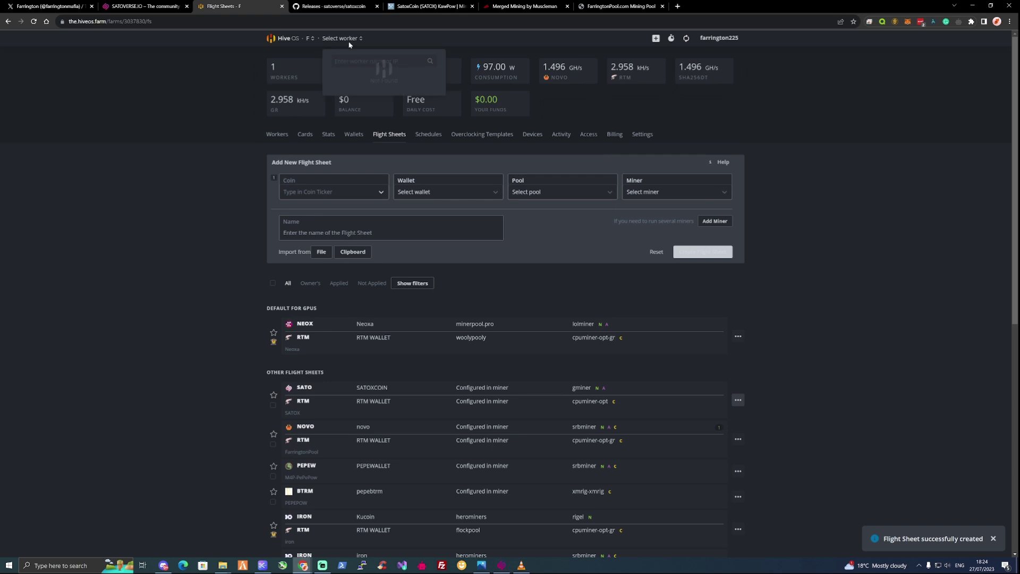
{"action": "left_click", "coordinate": [342, 80]}
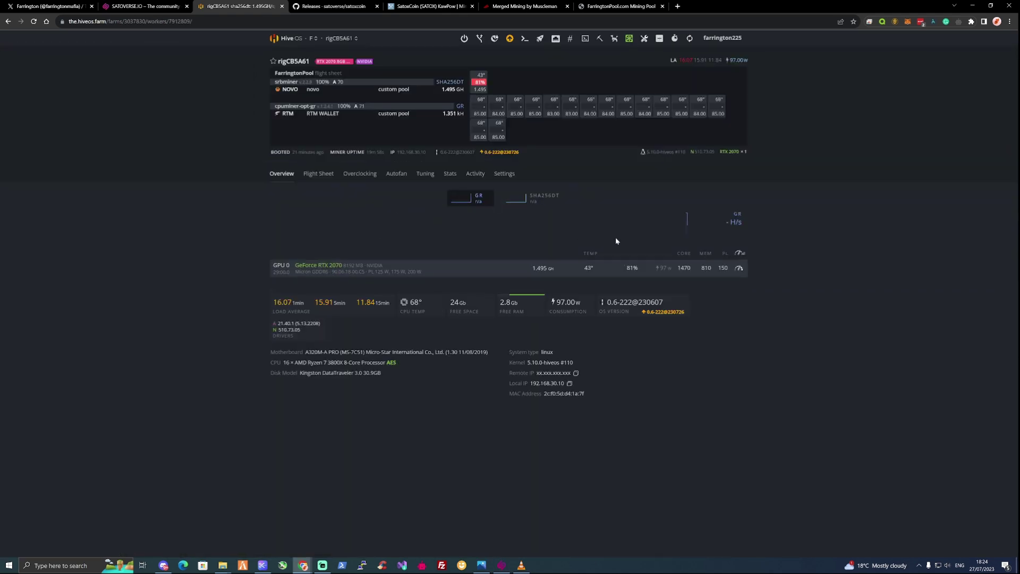
{"action": "left_click", "coordinate": [319, 173]}
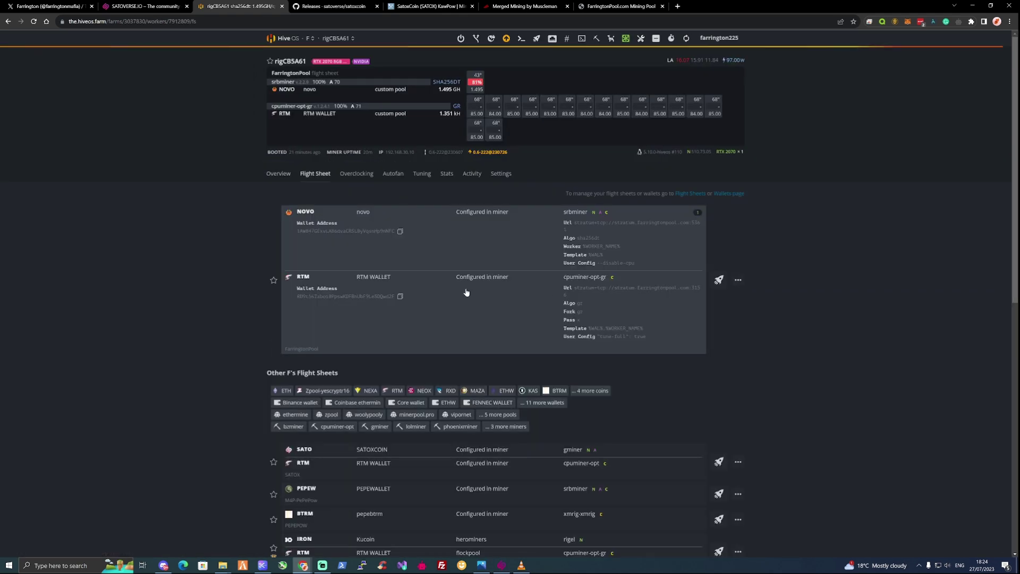
{"action": "scroll", "coordinate": [467, 292], "scroll_direction": "down", "scroll_amount": 1}
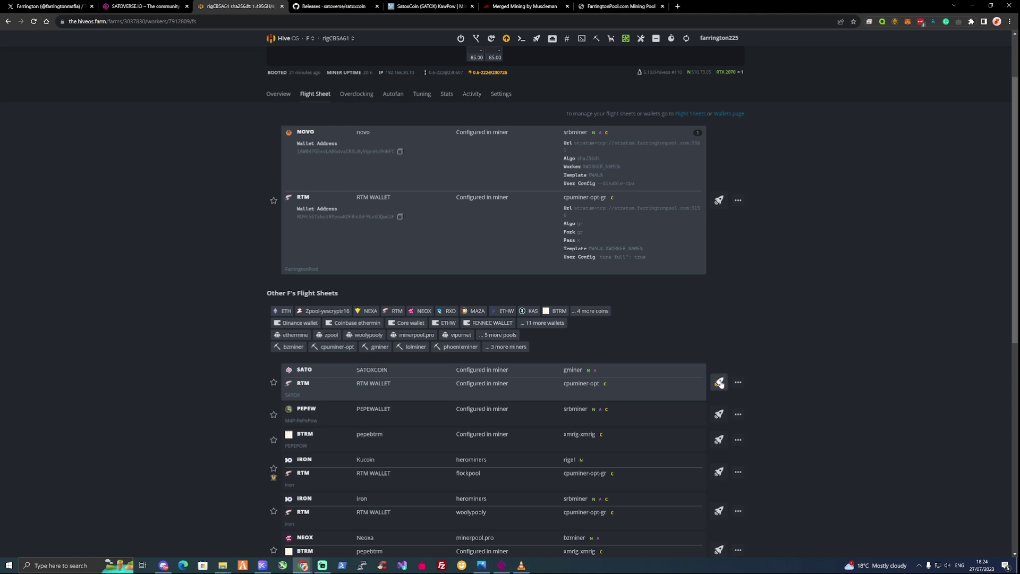
{"action": "left_click", "coordinate": [719, 383]}
{"action": "scroll", "coordinate": [312, 170], "scroll_direction": "up", "scroll_amount": 1}
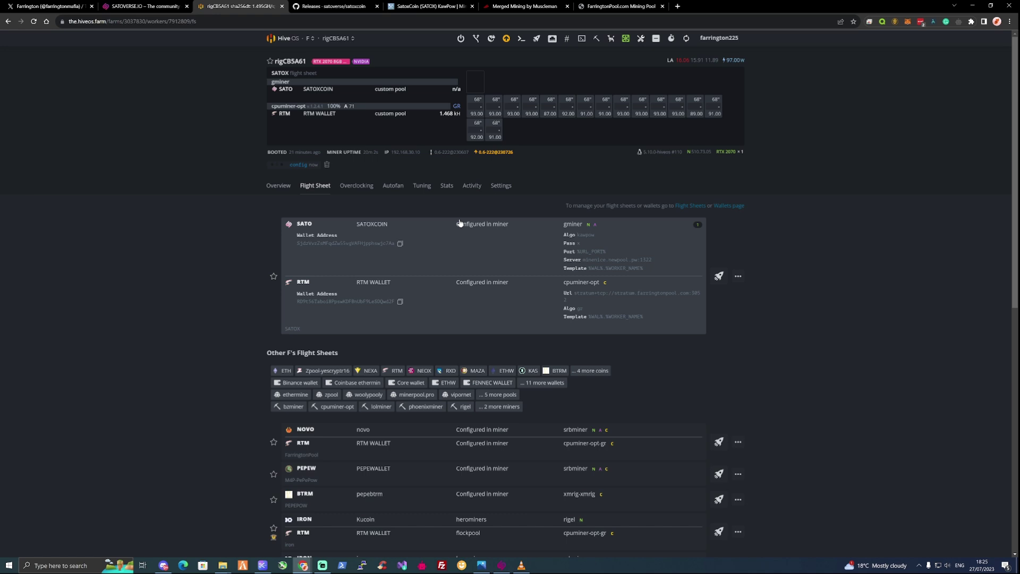
{"action": "left_click", "coordinate": [400, 244]}
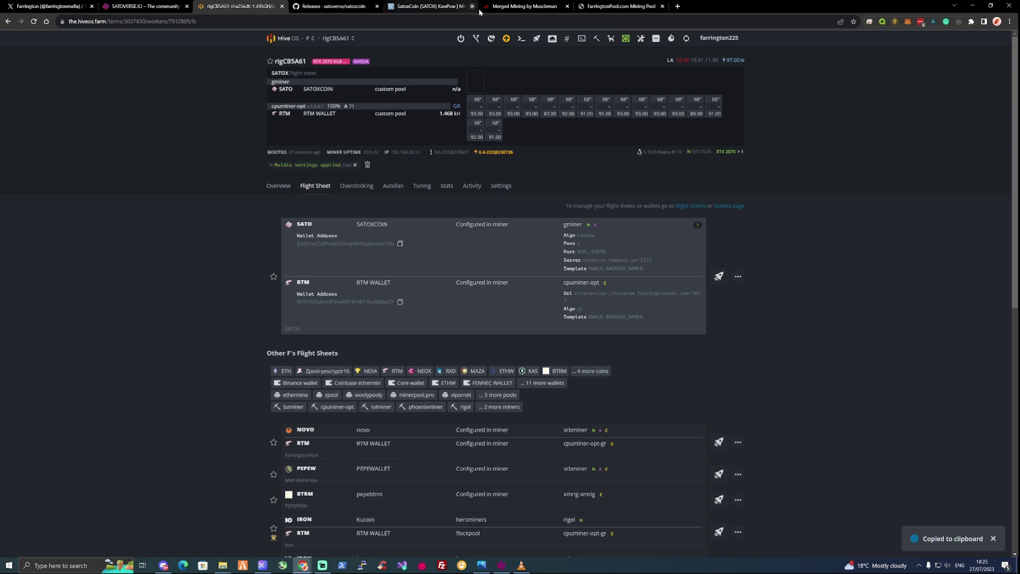
Look up the SATOX wallet in newpool.pw Worker Statistics, then return to the Hive OS rig page
{"action": "left_click", "coordinate": [501, 4]}
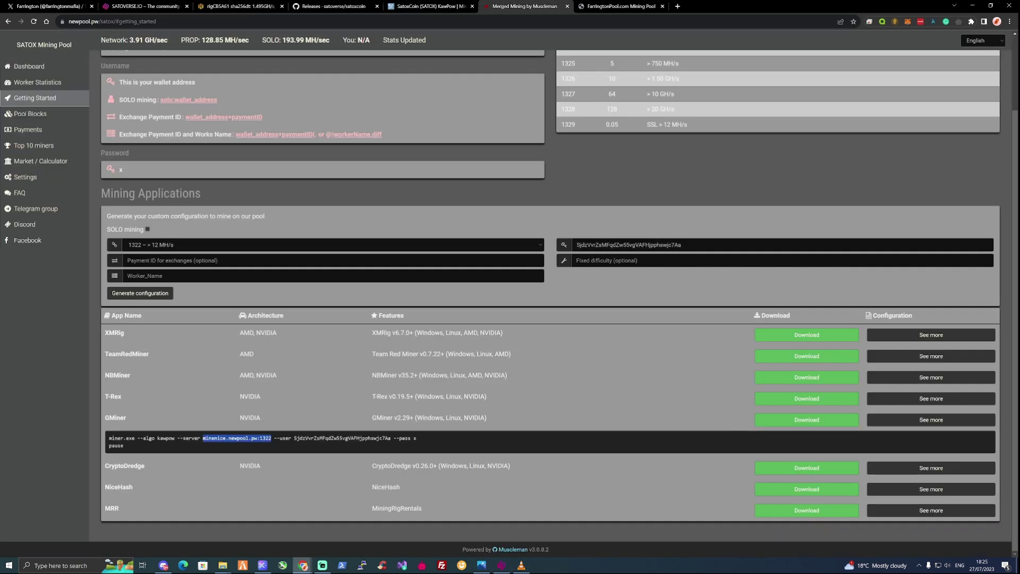
{"action": "left_click", "coordinate": [51, 101]}
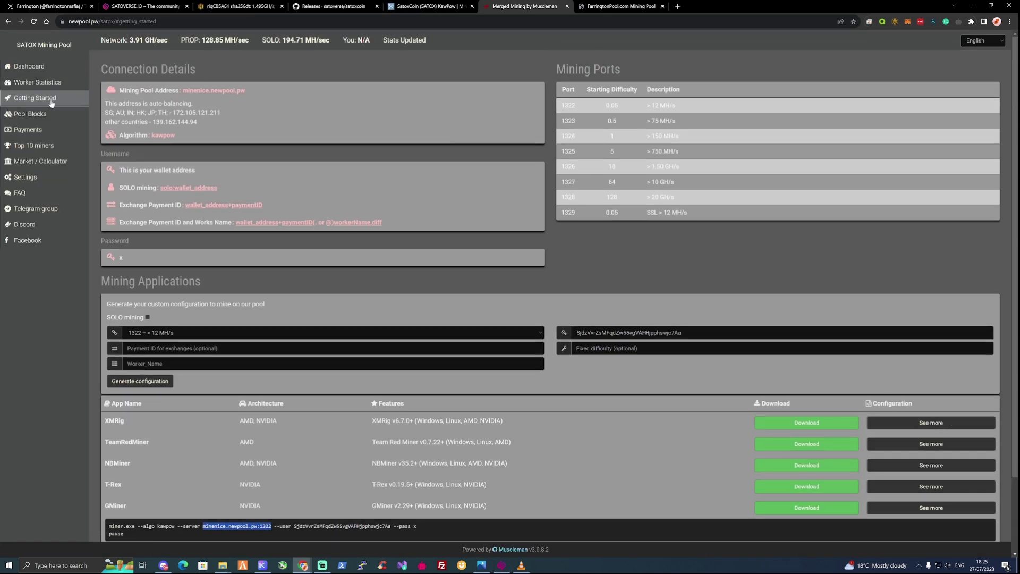
{"action": "left_click", "coordinate": [33, 69]}
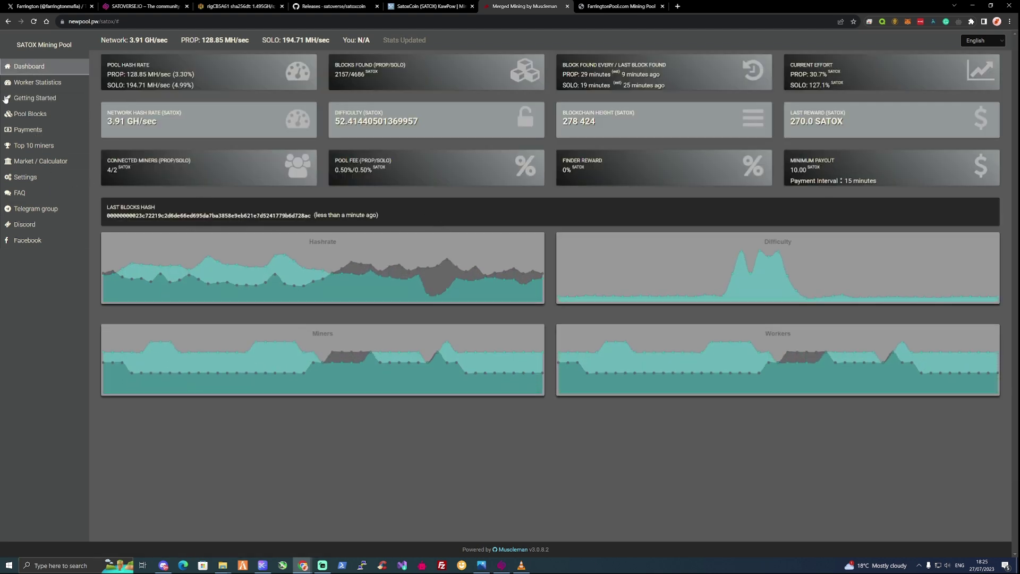
{"action": "left_click", "coordinate": [38, 88]}
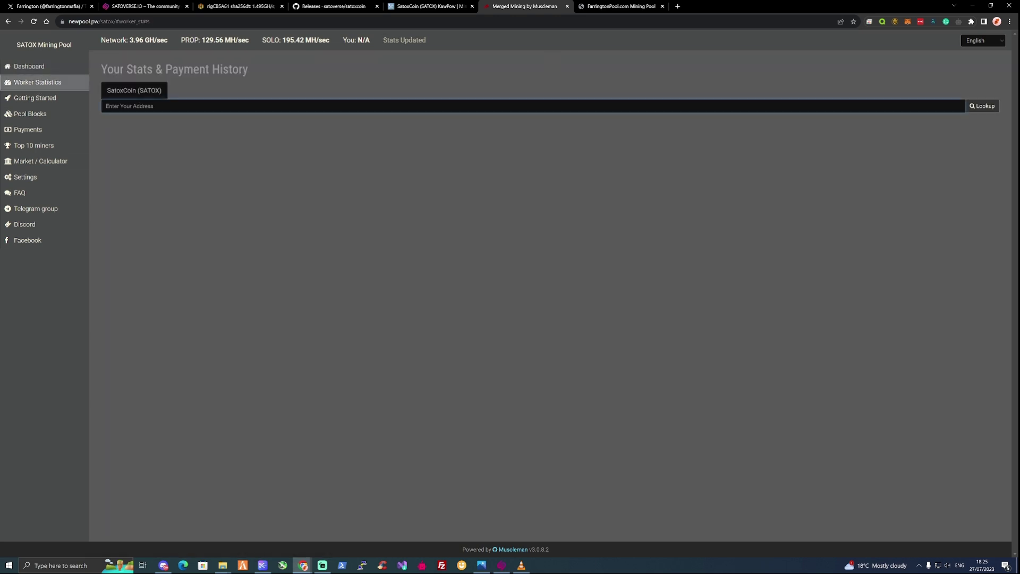
{"action": "key", "text": "ctrl+v"}
{"action": "left_click", "coordinate": [982, 106]}
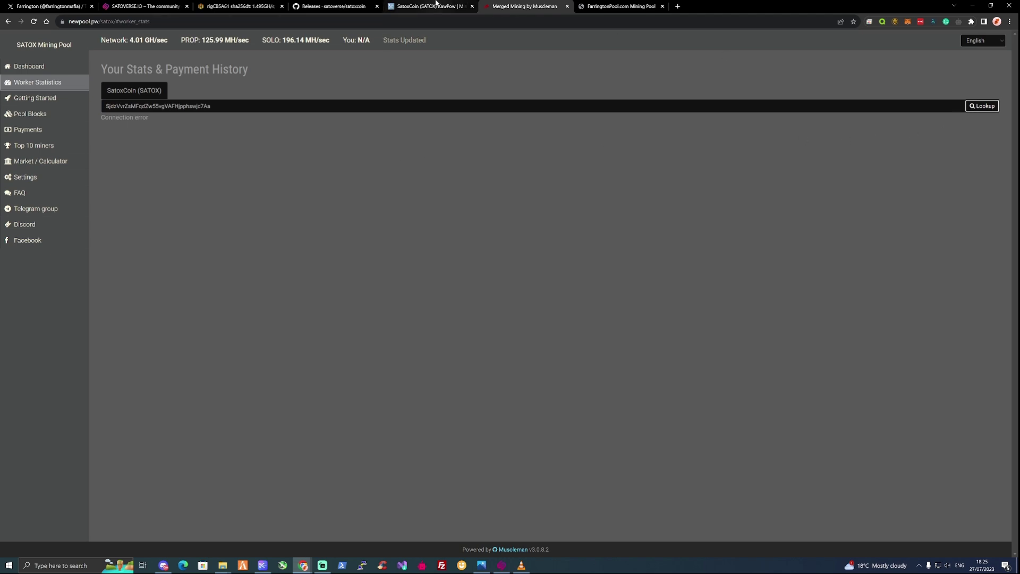
{"action": "left_click", "coordinate": [437, 4]}
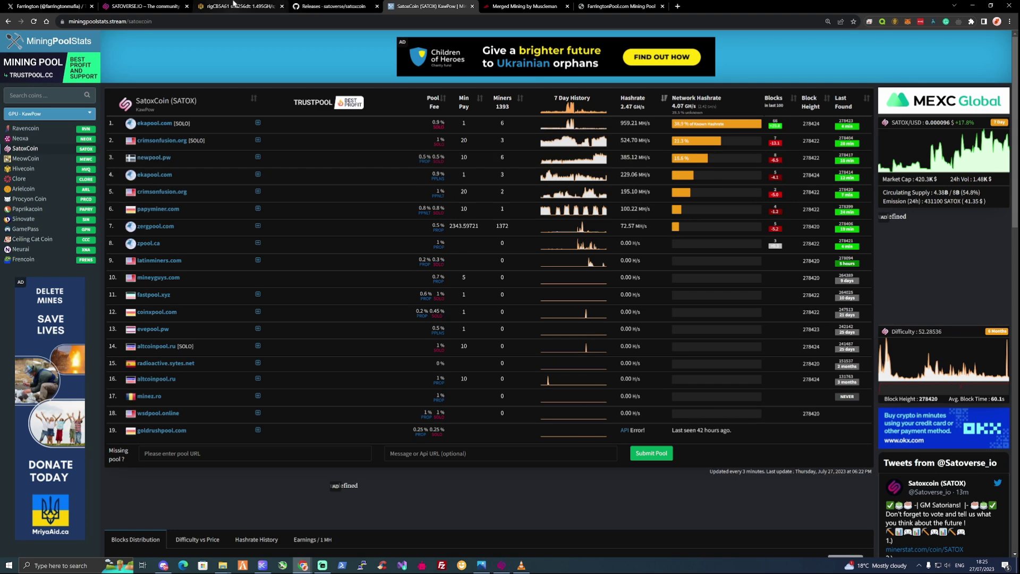
{"action": "left_click", "coordinate": [234, 5]}
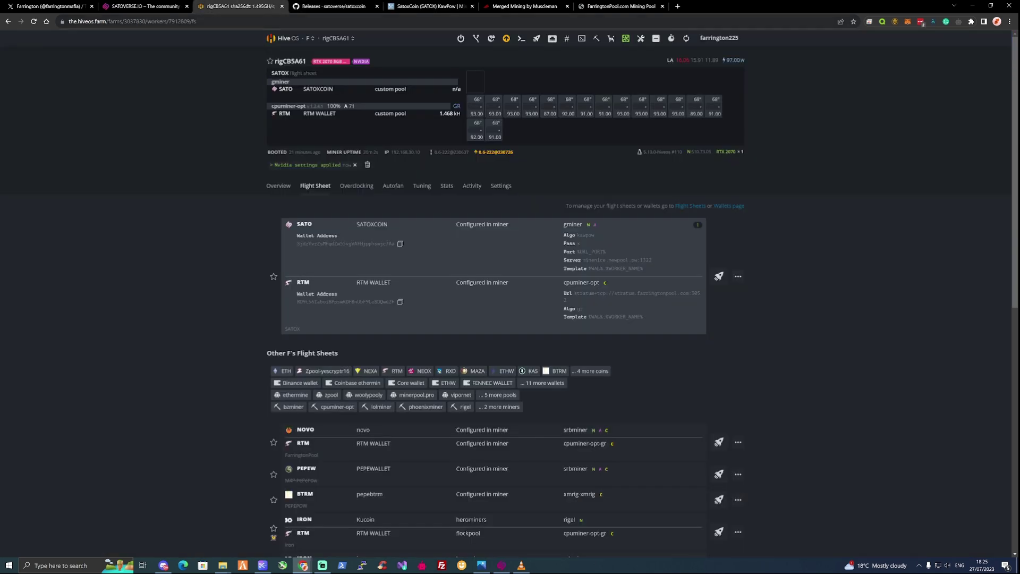